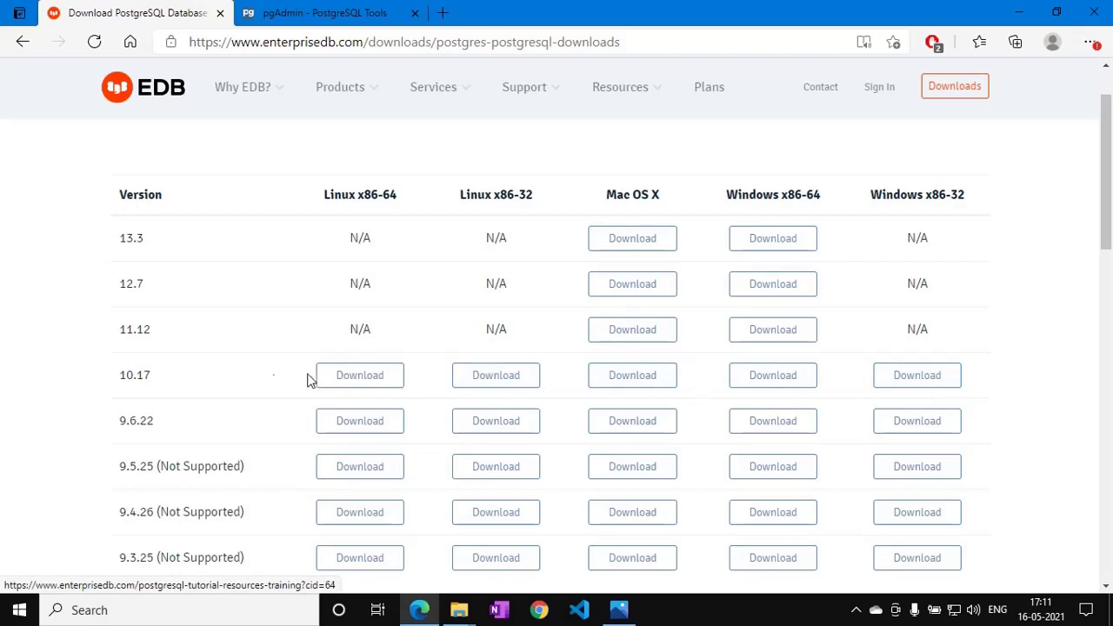
# Start and pause the PostgreSQL 13.3 x86-64 download, then select its installer in Downloads.
pyautogui.click(759, 242)
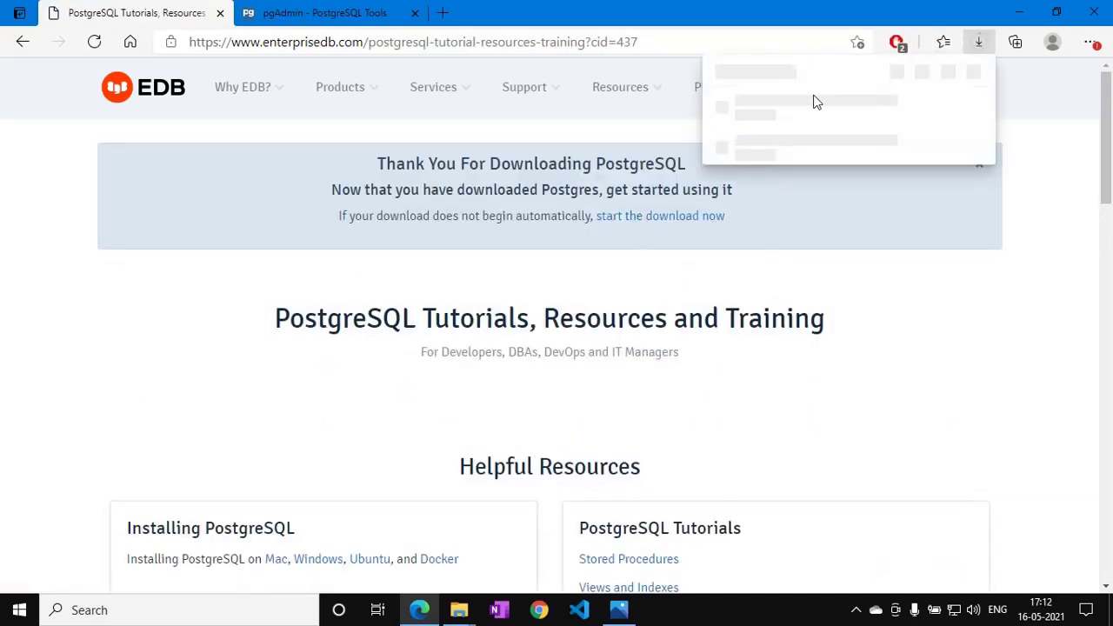
pyautogui.click(925, 110)
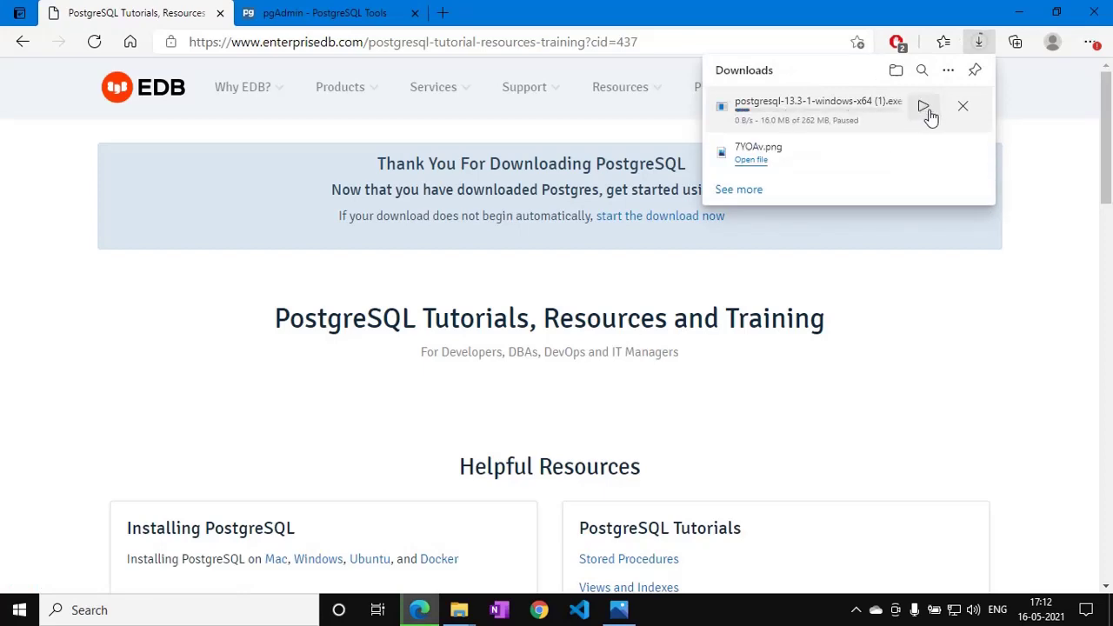
pyautogui.moveTo(459, 610)
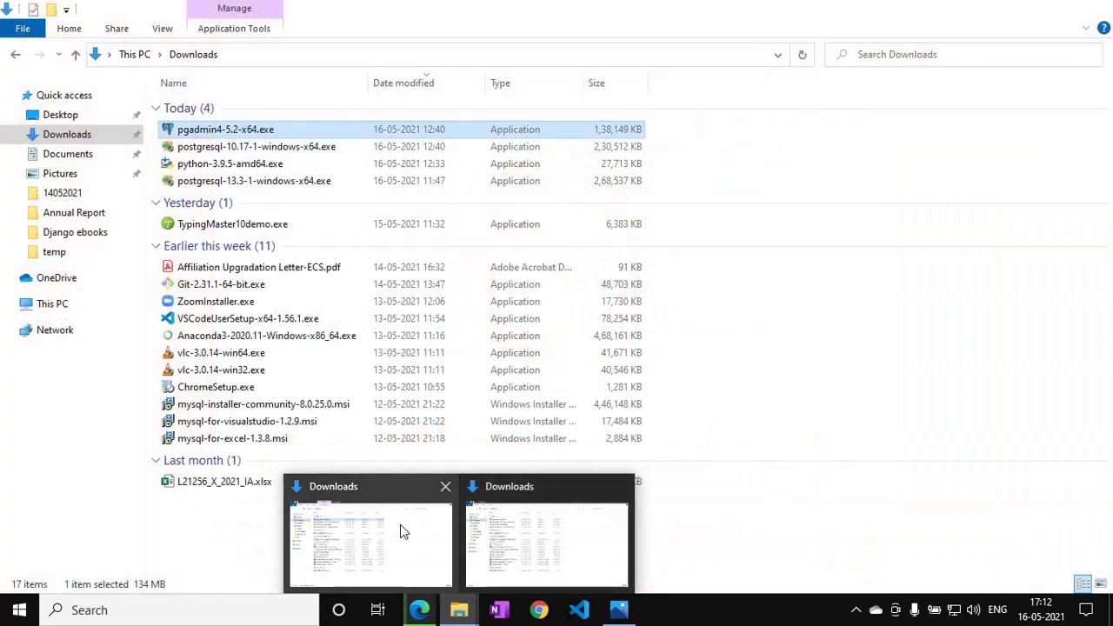
pyautogui.click(406, 529)
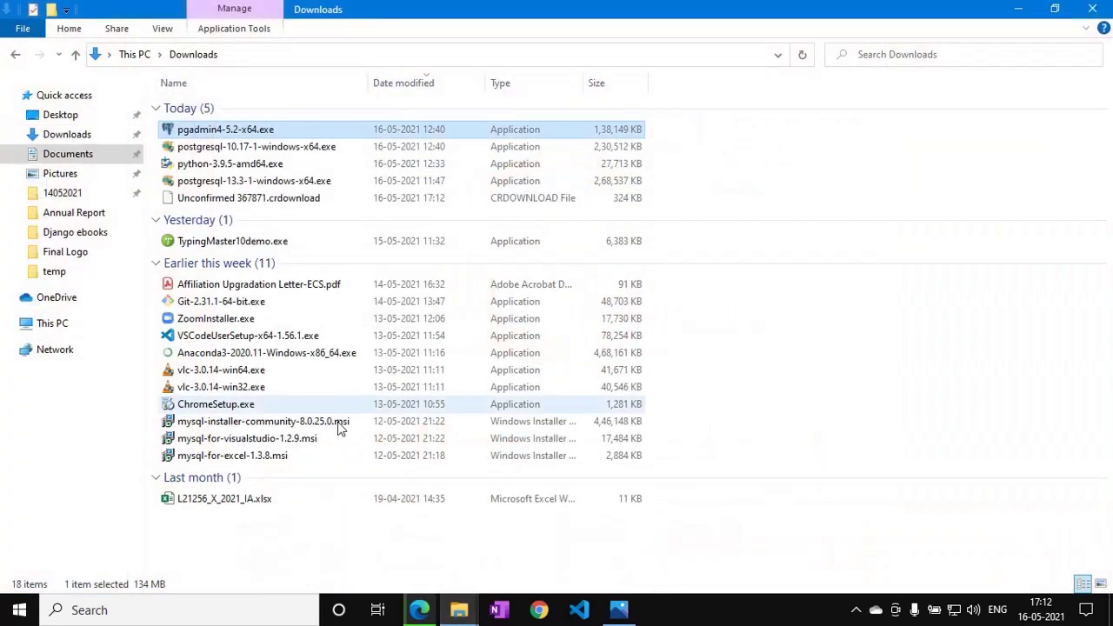
pyautogui.click(239, 183)
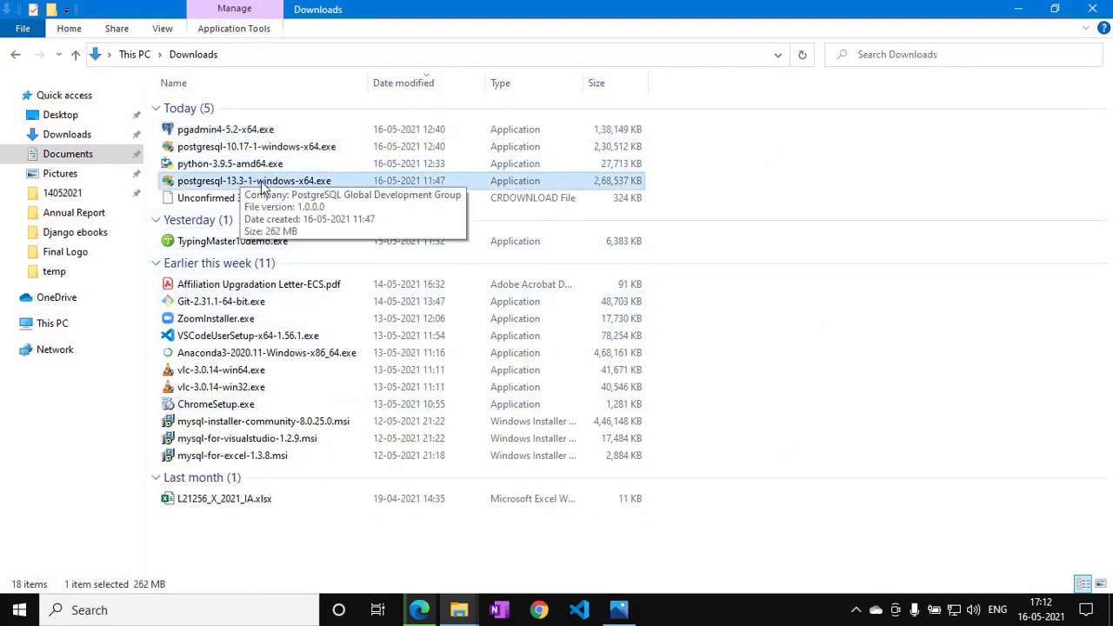
pyautogui.hotkey('alt', 'Tab')
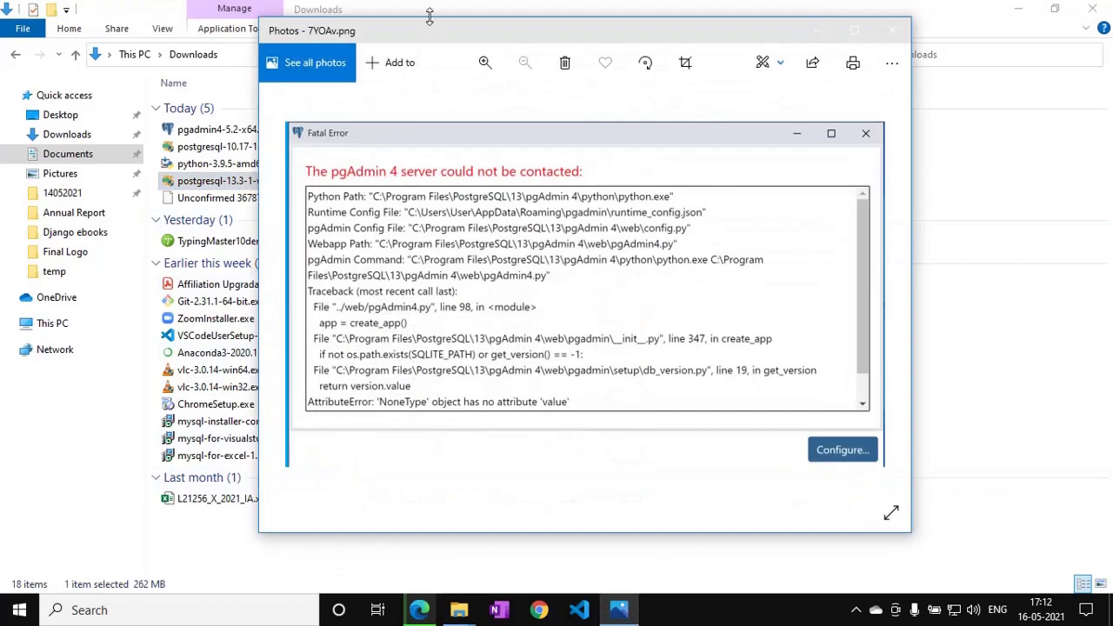
# Review the pgAdmin 4 fatal error screenshot in Photos, then minimize it.
pyautogui.moveTo(434, 36); pyautogui.dragTo(396, 34)
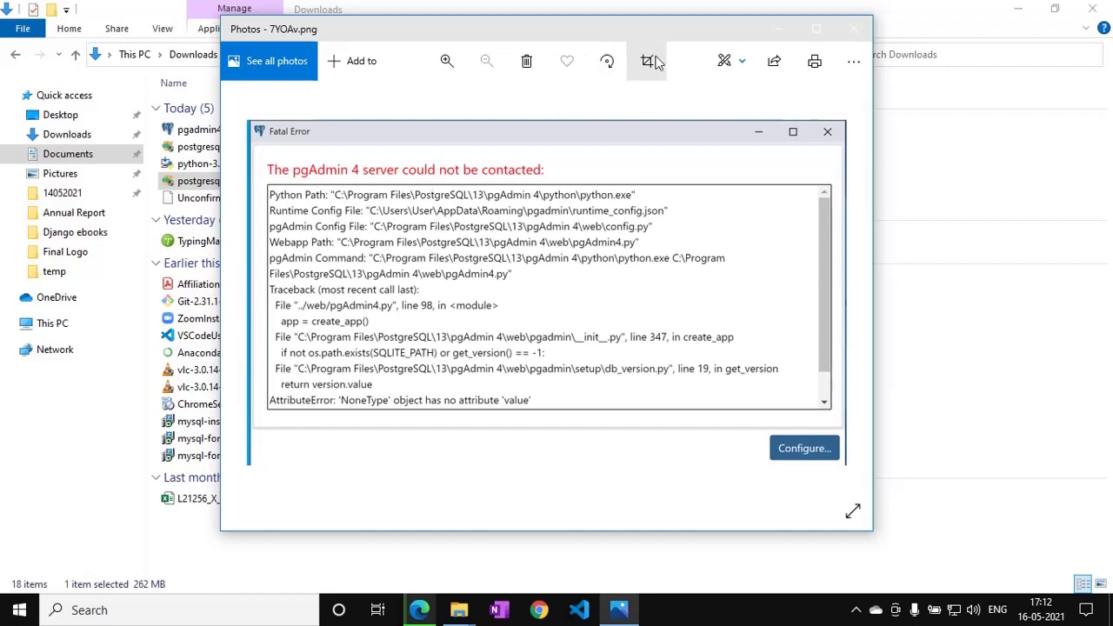
pyautogui.click(777, 29)
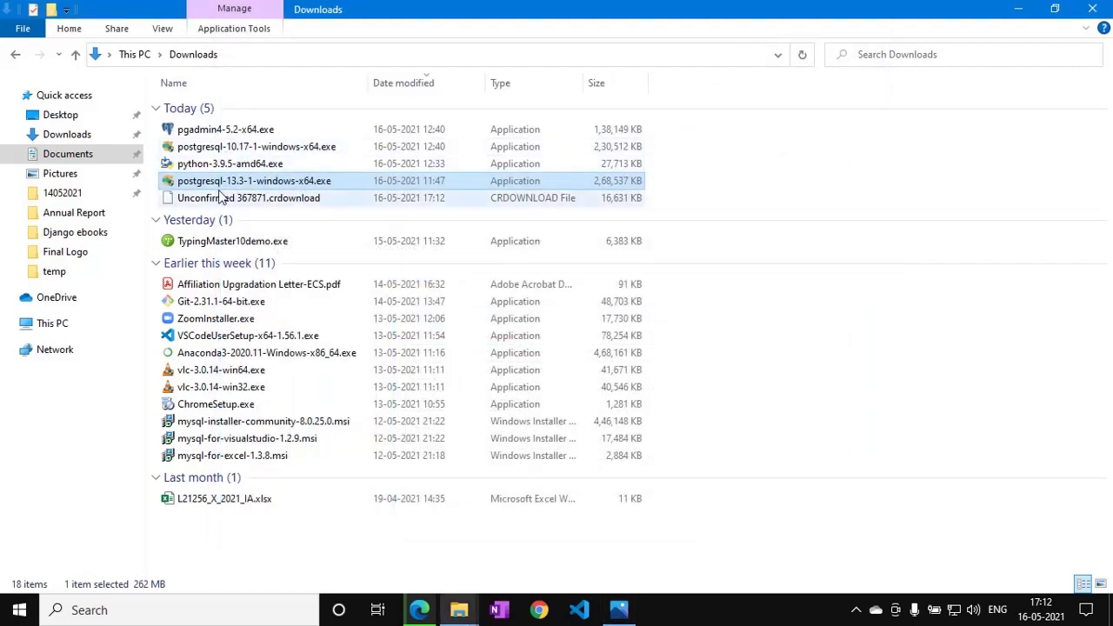
# Launch postgresql-13.3-1-windows-x64.exe and clear Explorer, the EDB prompt and Edge from view.
pyautogui.doubleClick(221, 188)
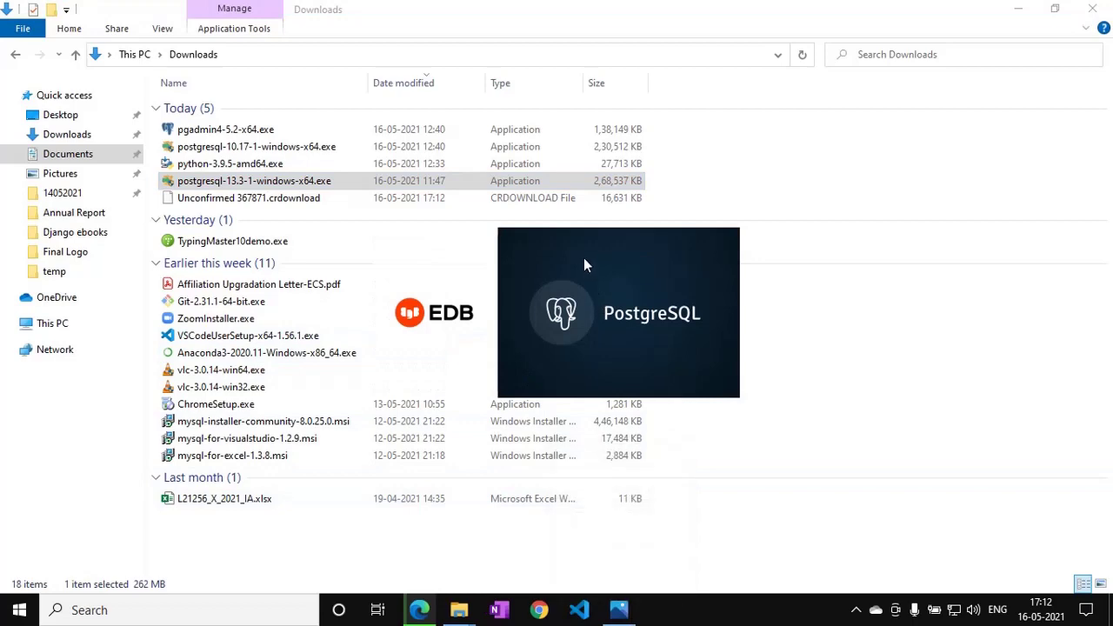
pyautogui.click(583, 261)
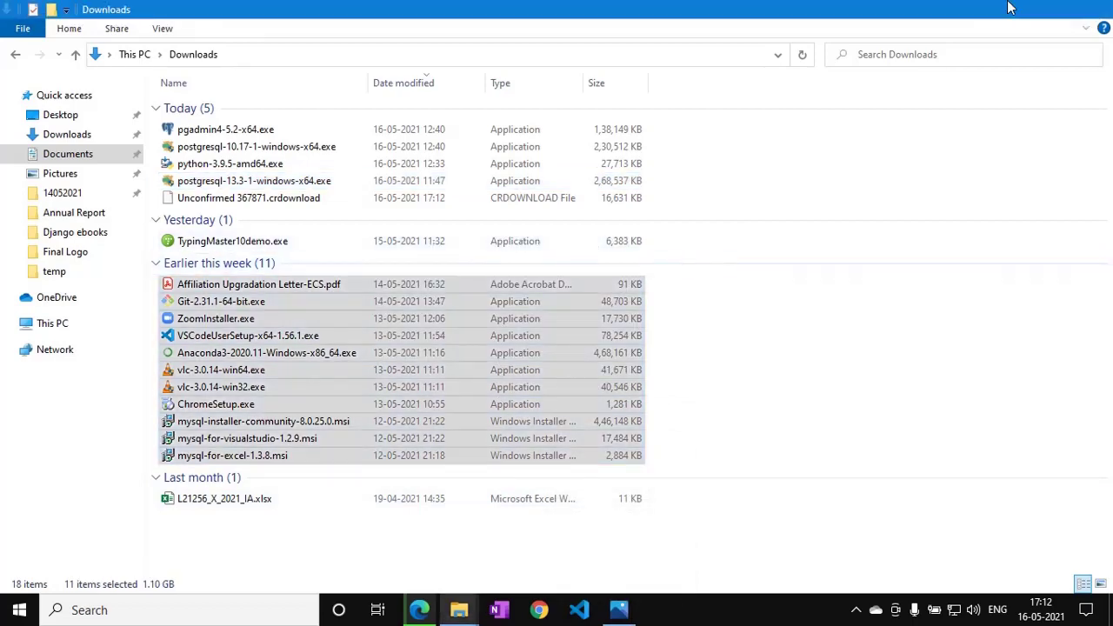
pyautogui.click(1017, 9)
pyautogui.click(825, 207)
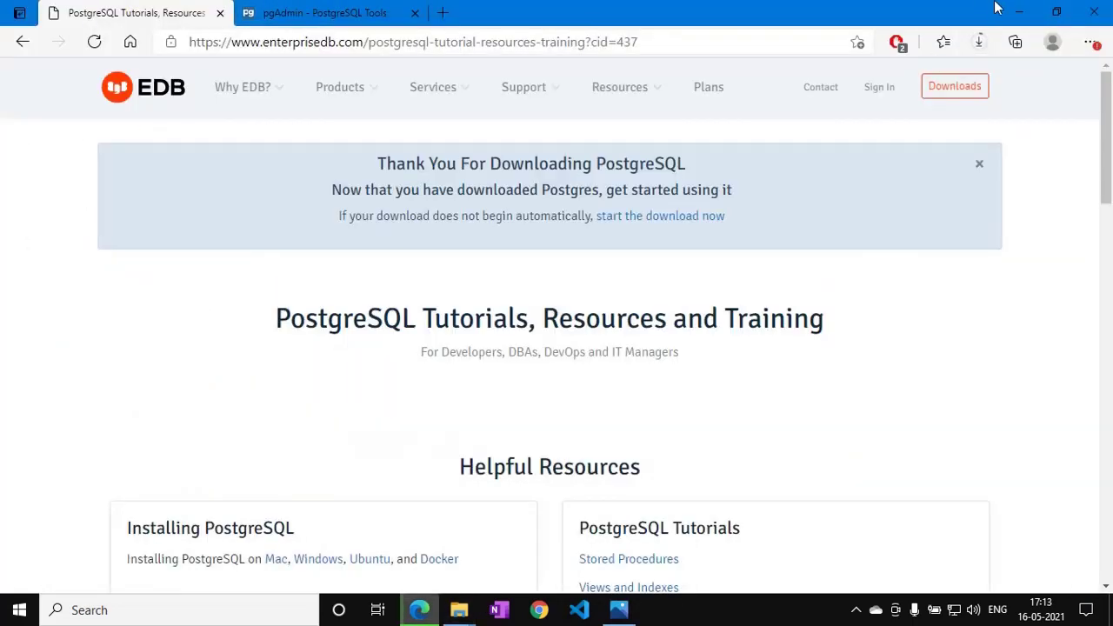
pyautogui.click(1019, 10)
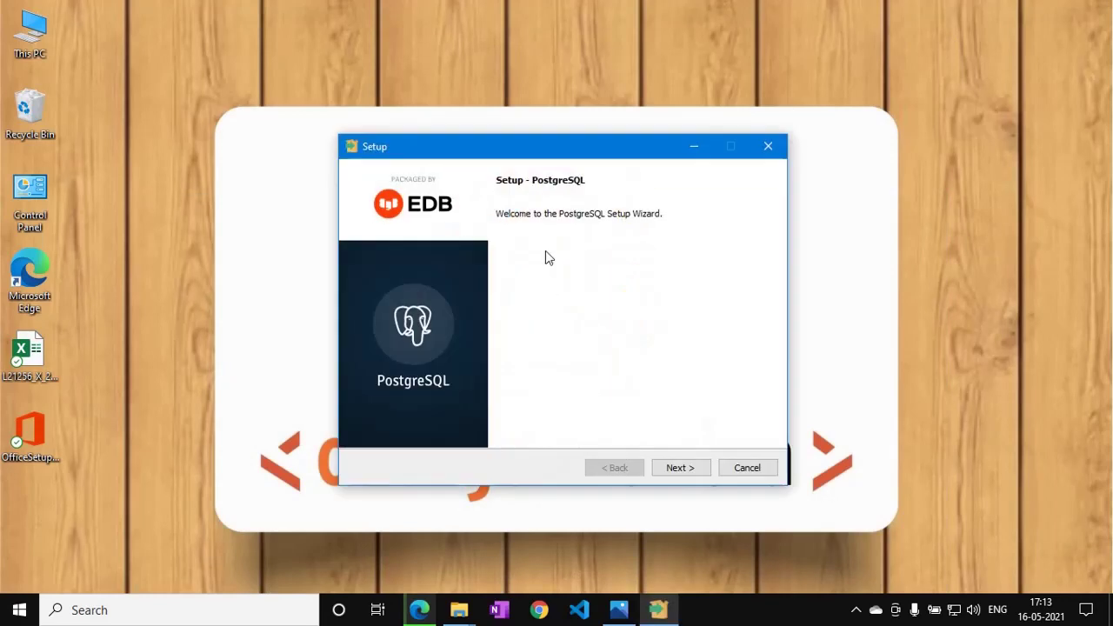
# Accept the default C:\Program Files\PostgreSQL\13 folder and all four components.
pyautogui.moveTo(546, 155); pyautogui.dragTo(545, 110)
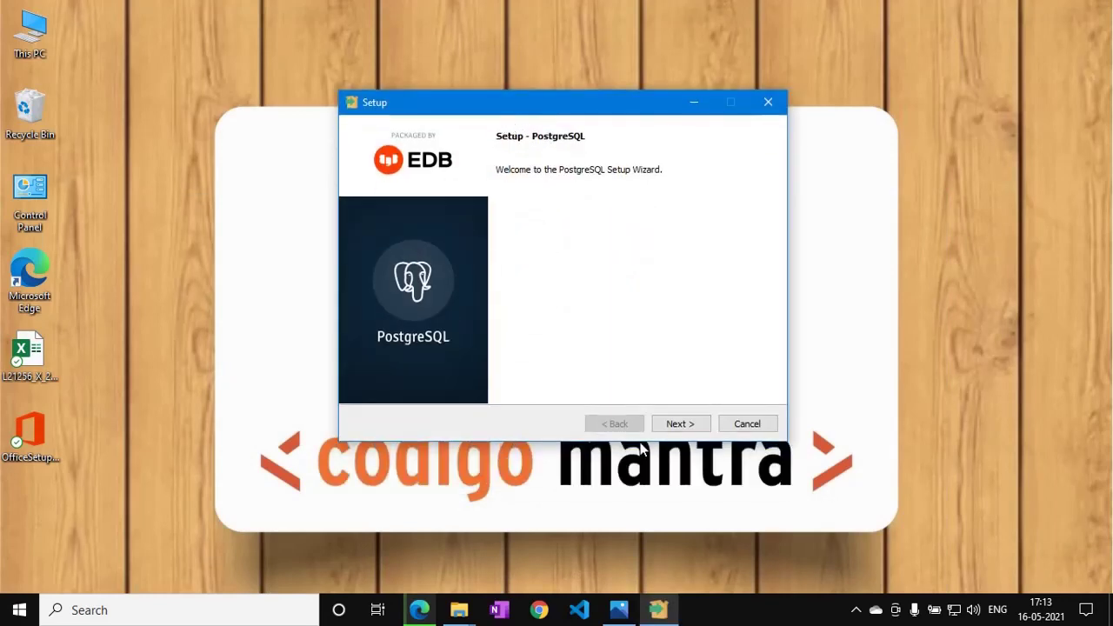
pyautogui.click(680, 425)
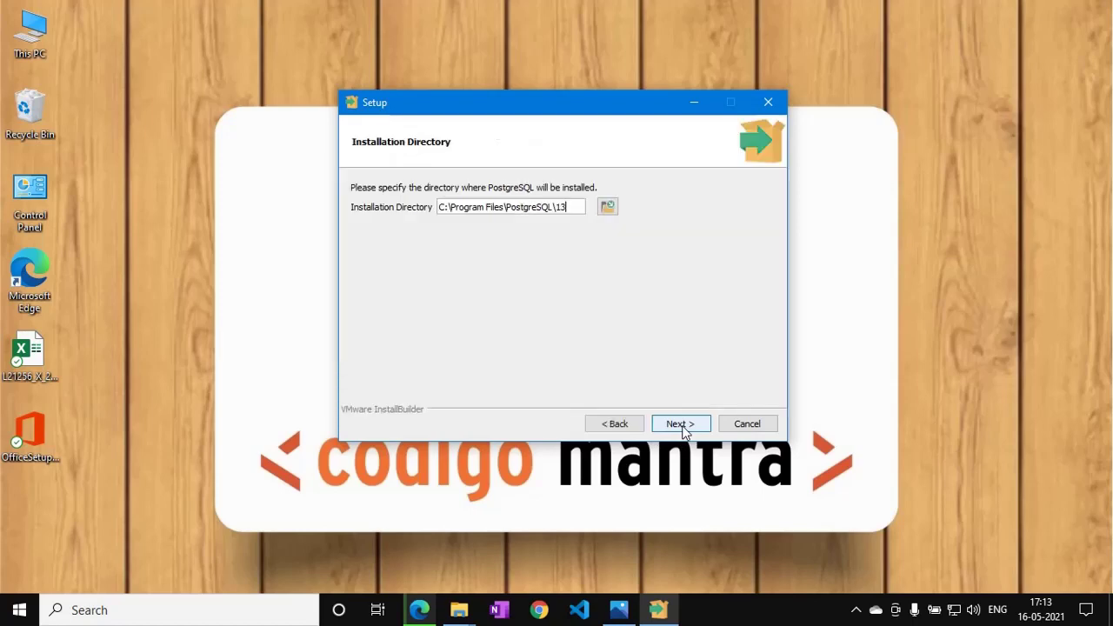
pyautogui.click(681, 424)
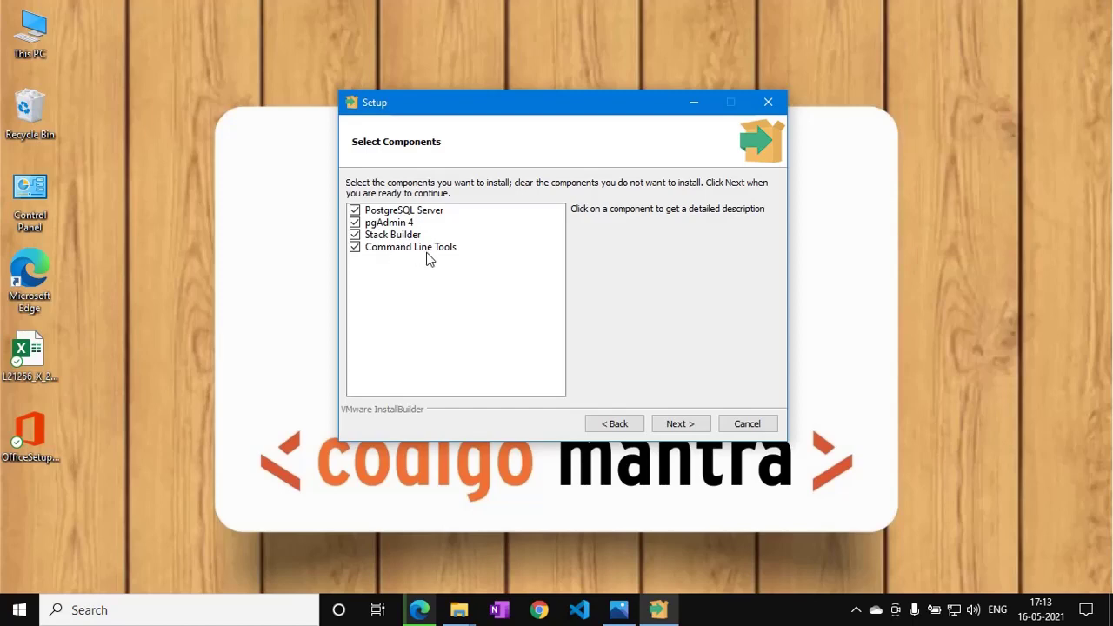
pyautogui.moveTo(491, 98); pyautogui.dragTo(562, 97)
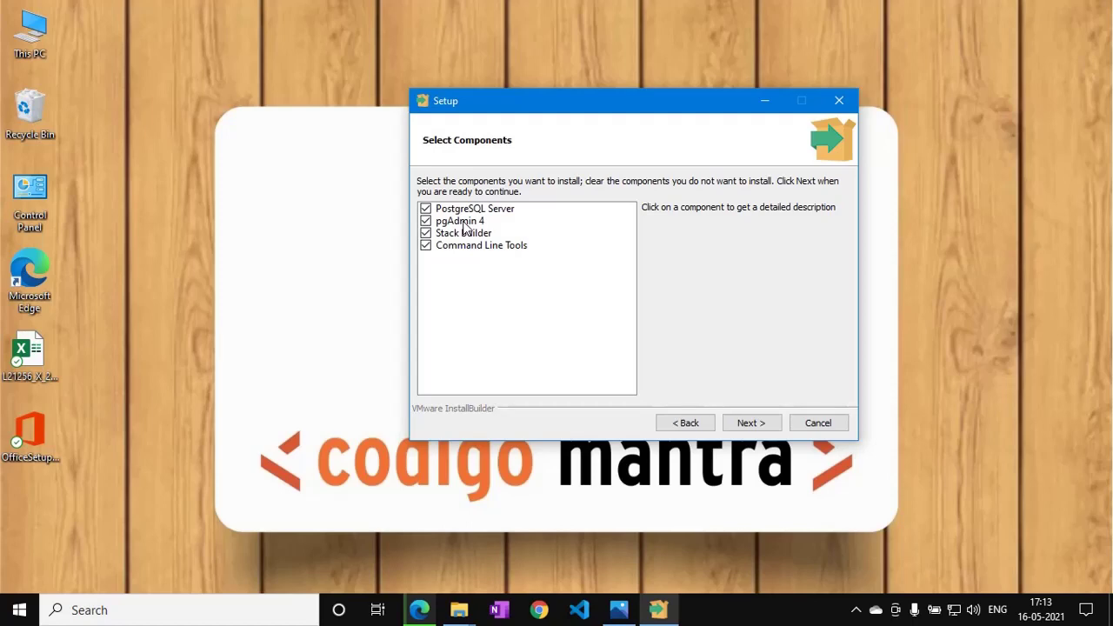
pyautogui.moveTo(580, 109); pyautogui.dragTo(525, 105)
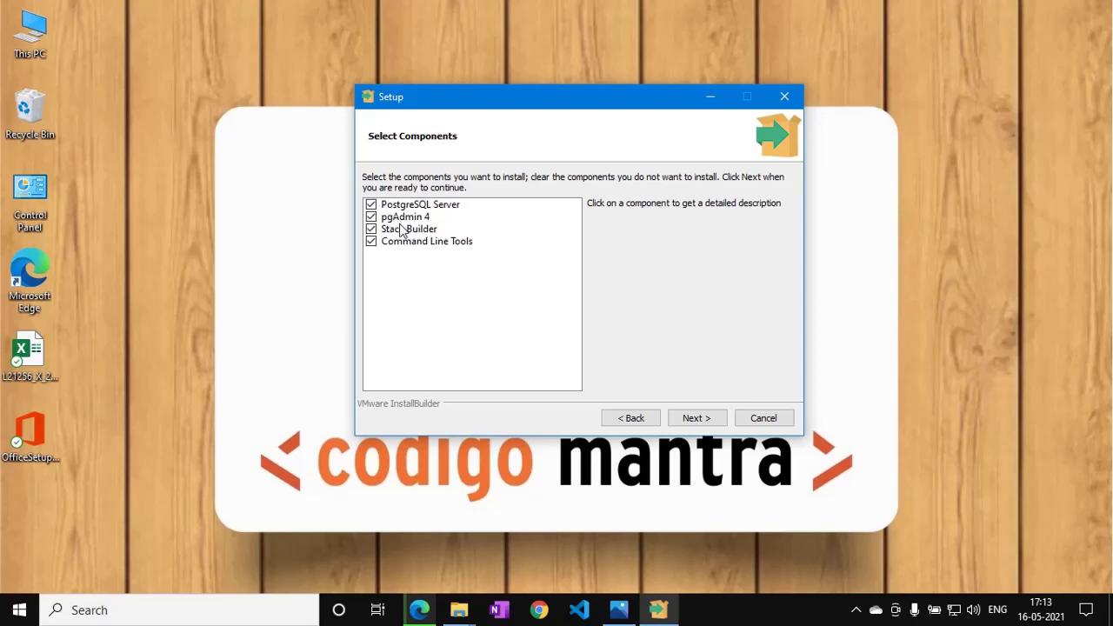
pyautogui.click(696, 422)
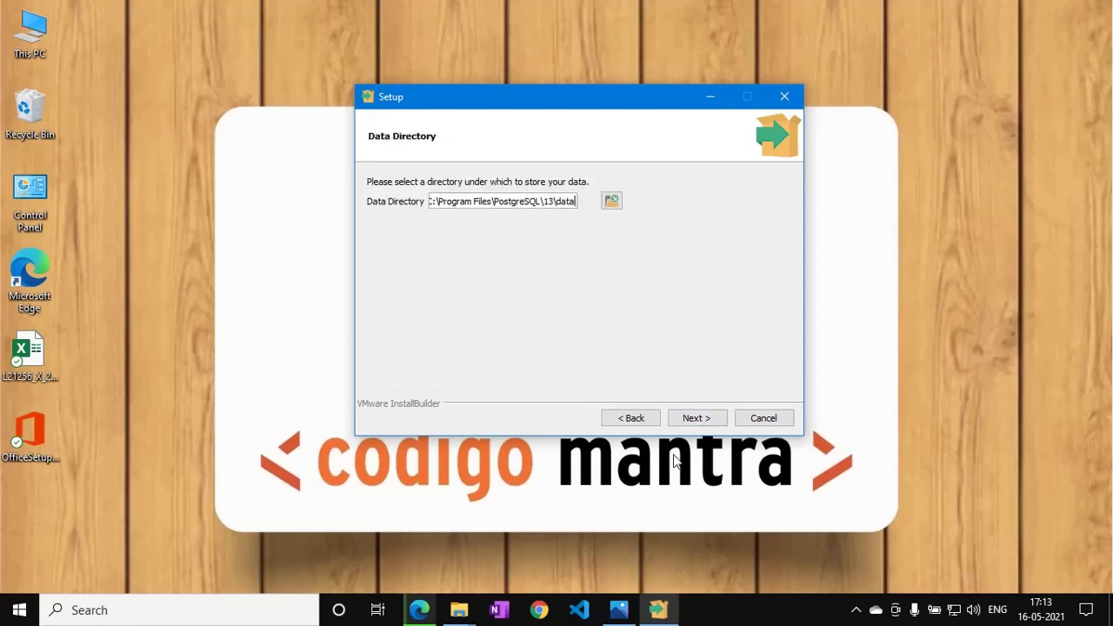
# Accept the default data directory and enter a superuser password.
pyautogui.click(697, 419)
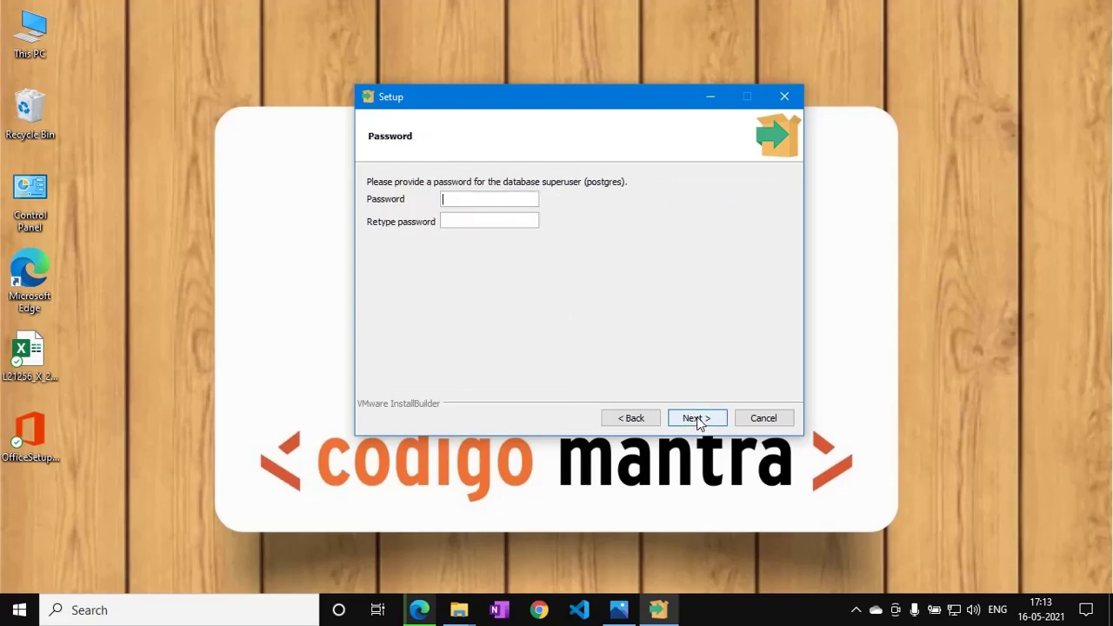
pyautogui.click(483, 202)
pyautogui.write('123')
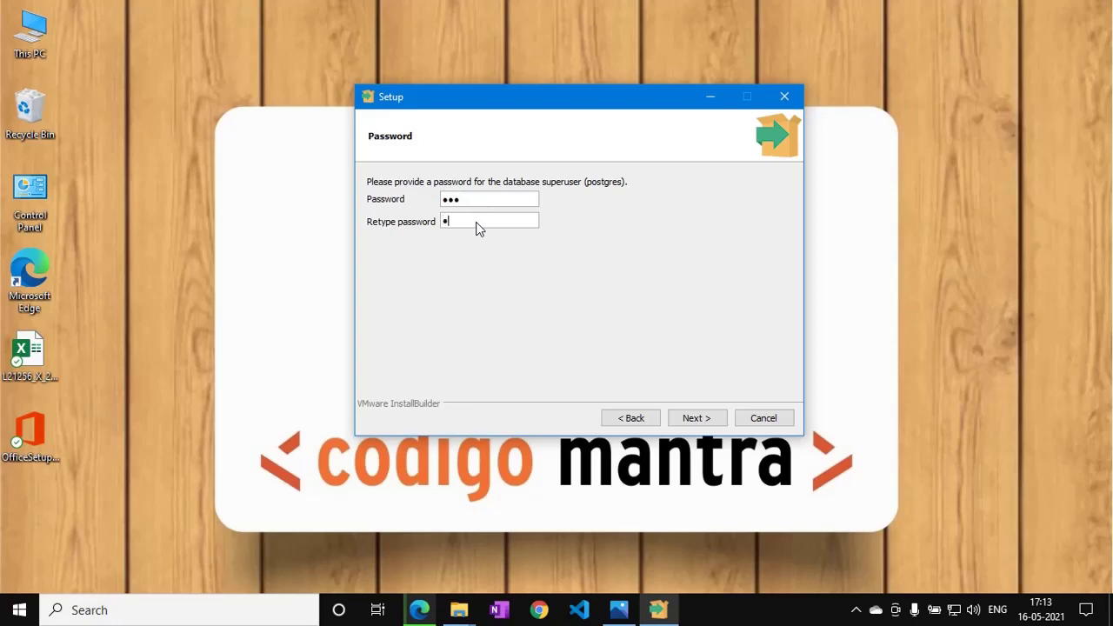
pyautogui.click(697, 419)
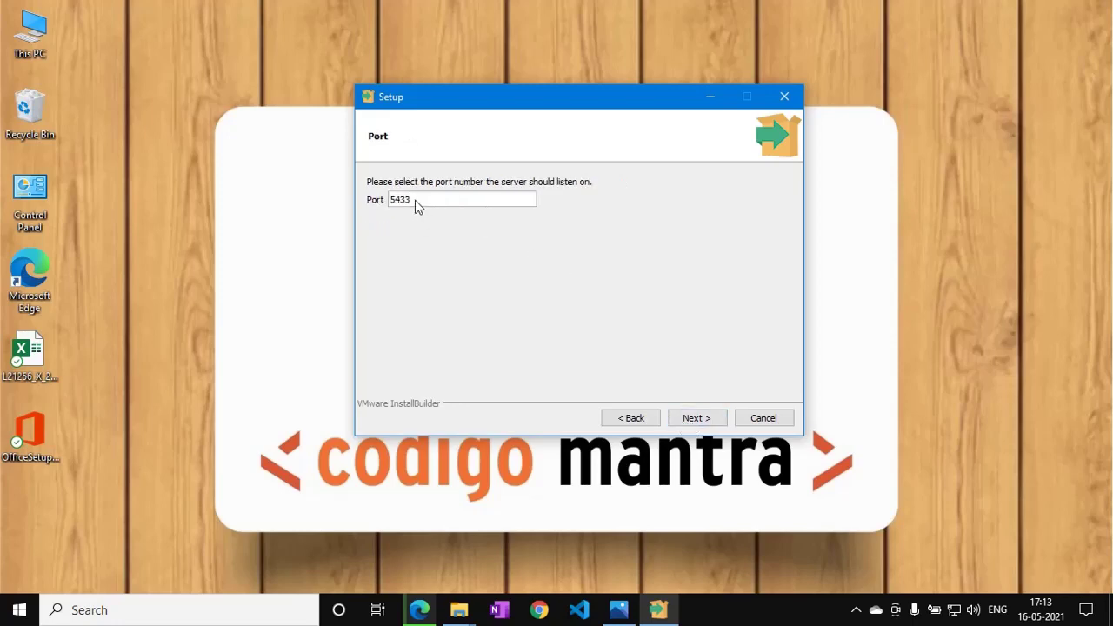
# Keep port 5433 and the default locale, then abort the installation at the summary.
pyautogui.moveTo(415, 201); pyautogui.dragTo(395, 202)
pyautogui.click(414, 200)
pyautogui.click(715, 421)
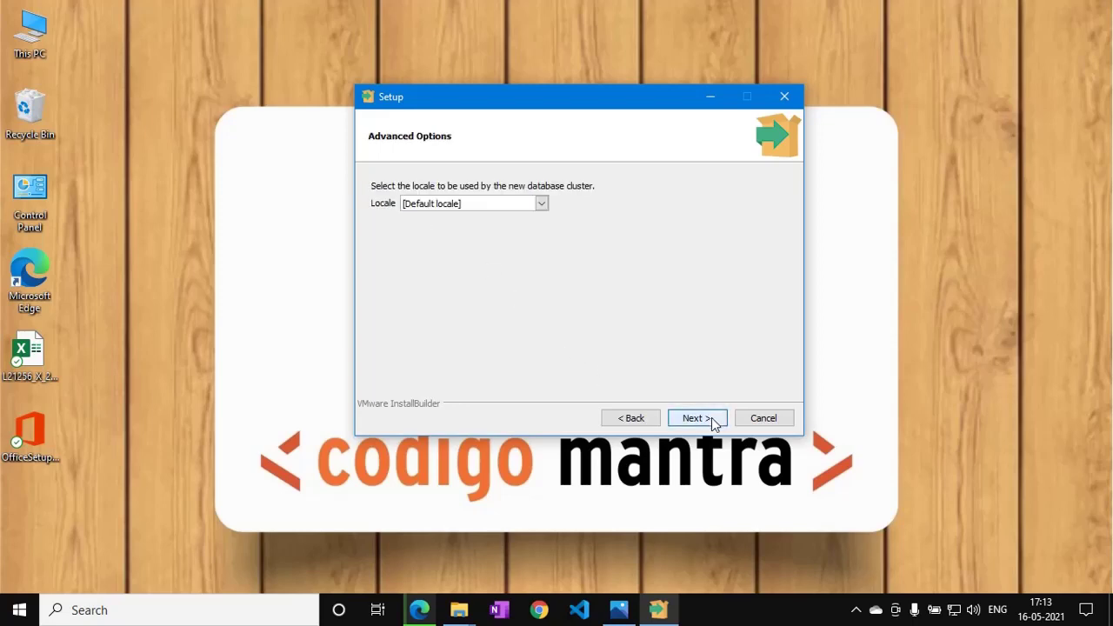
pyautogui.click(434, 205)
pyautogui.click(435, 216)
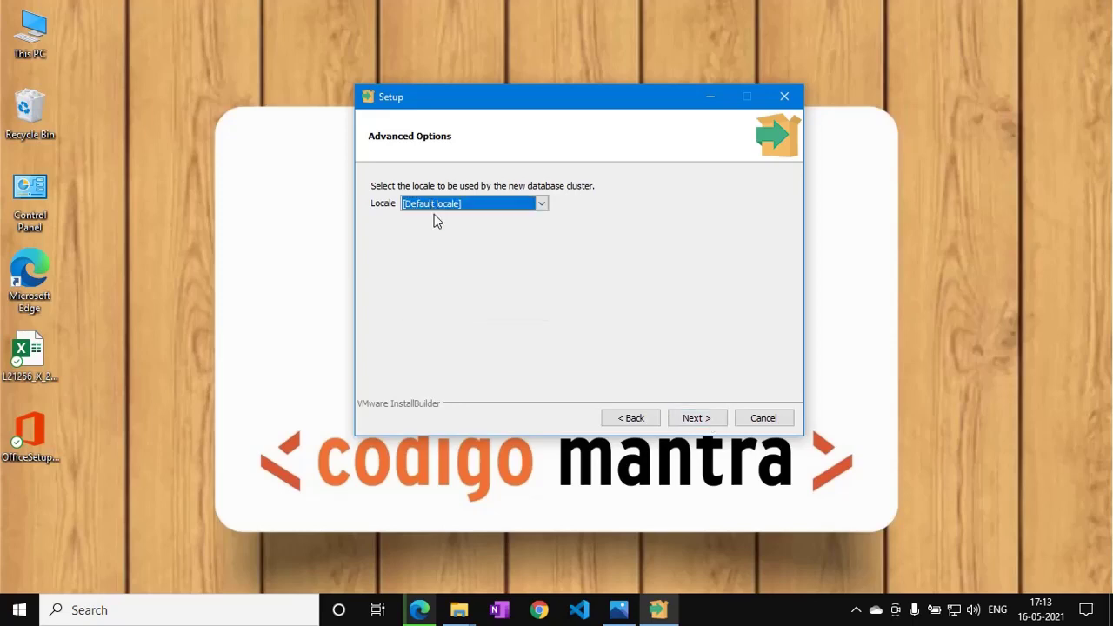
pyautogui.click(701, 421)
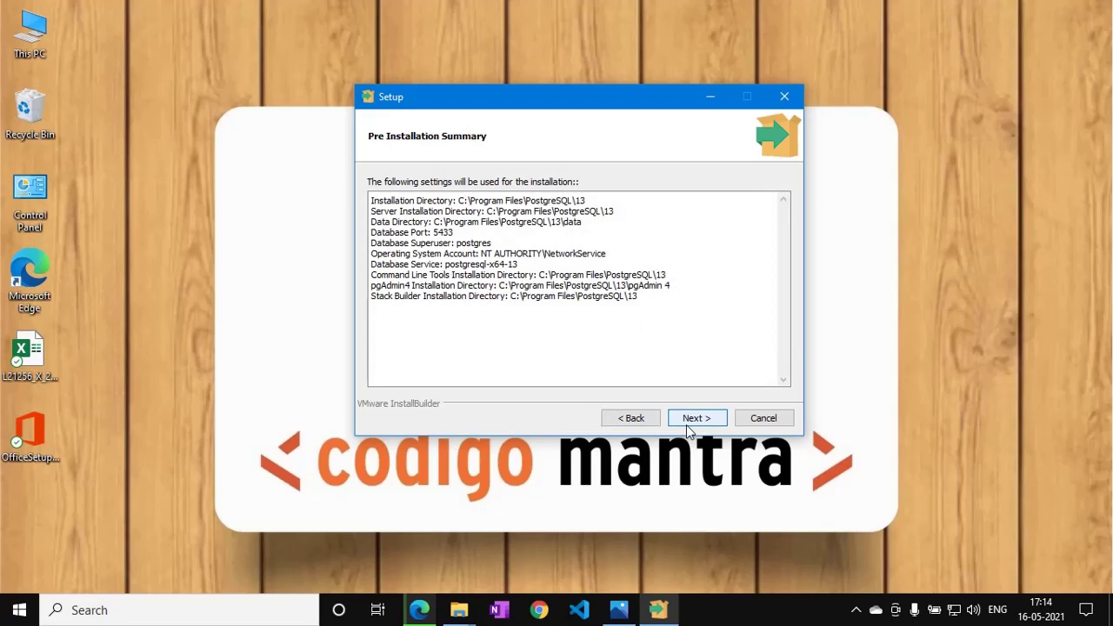
pyautogui.click(763, 421)
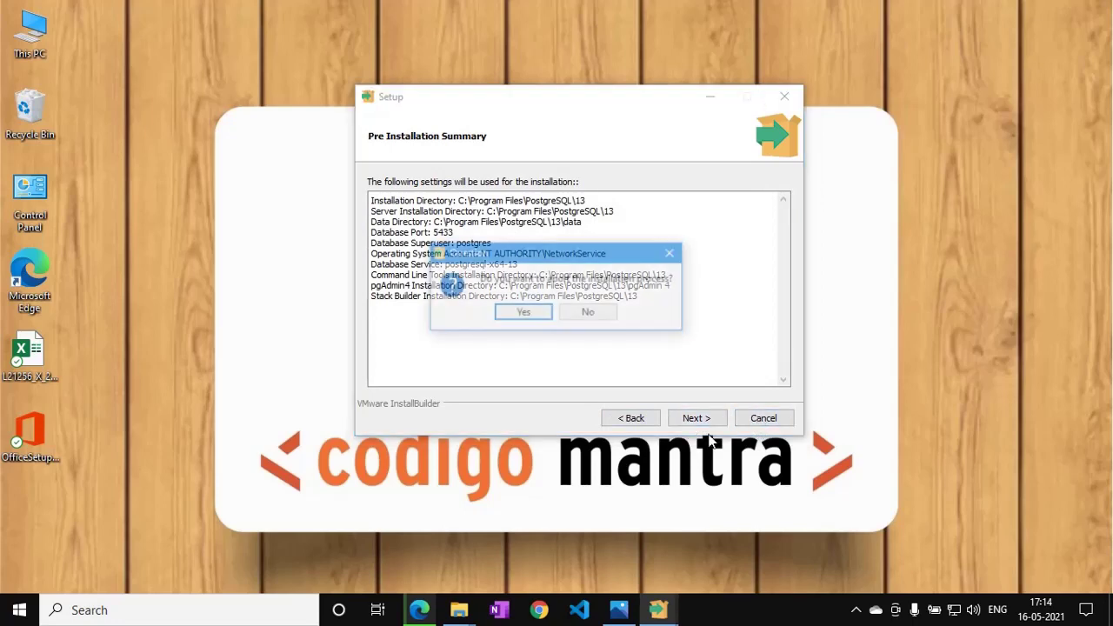
pyautogui.click(525, 317)
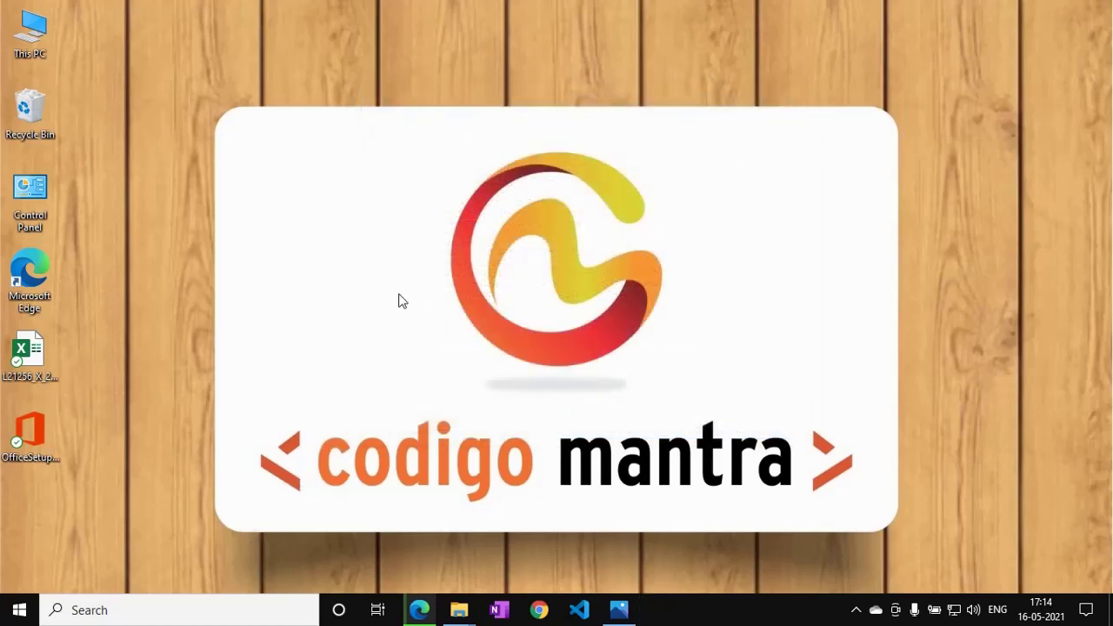
# Launch Stack Builder and target the PostgreSQL 10 (x64) installation on port 5432.
pyautogui.click(225, 605)
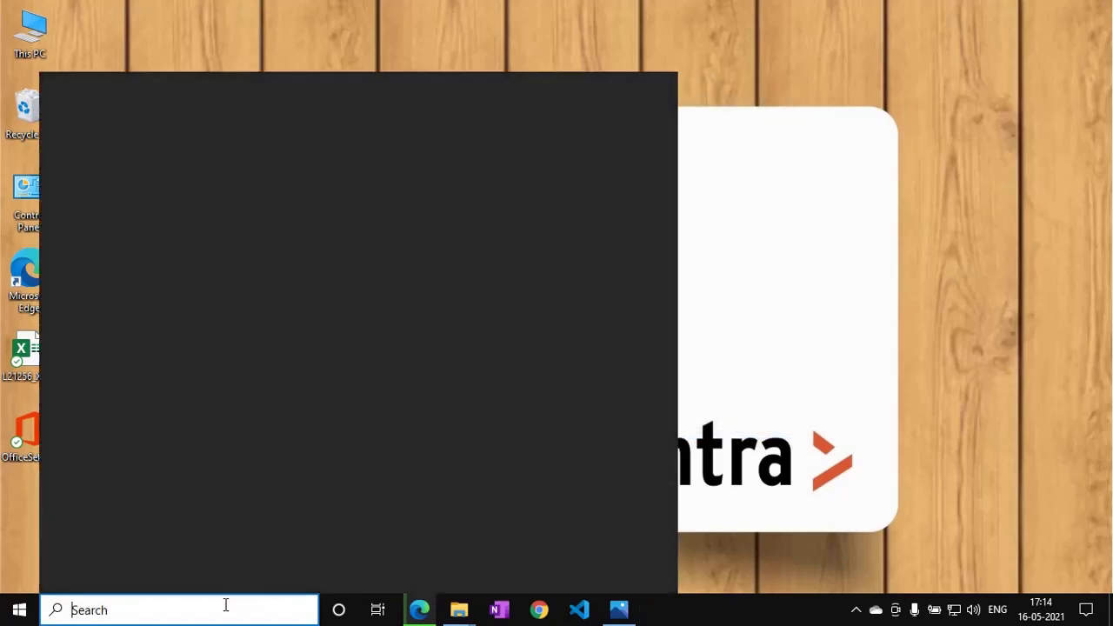
pyautogui.write('stac')
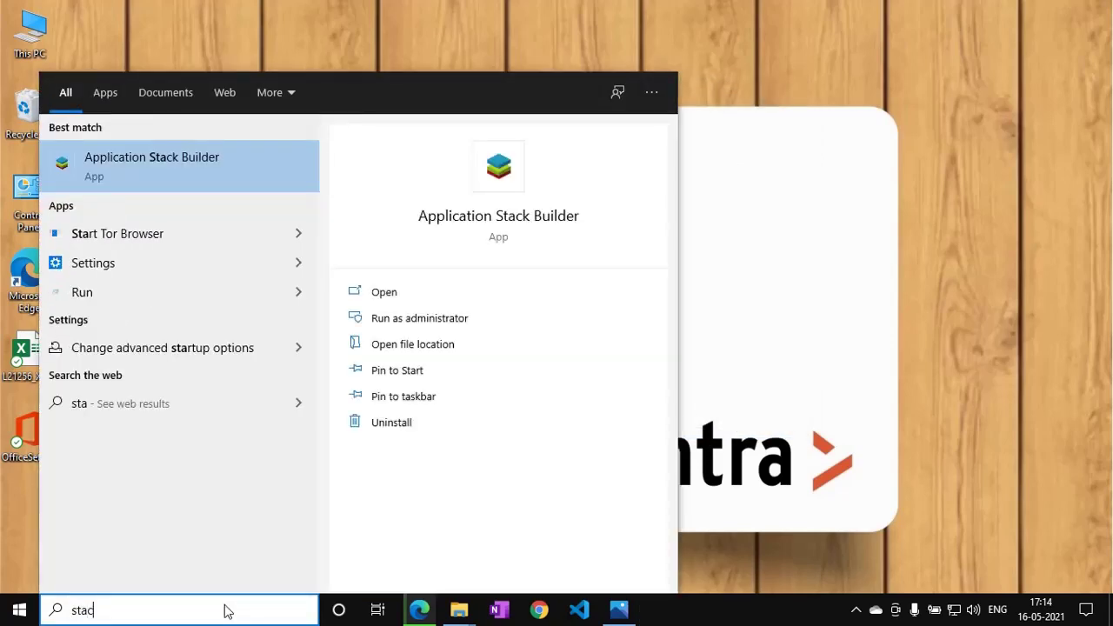
pyautogui.click(163, 170)
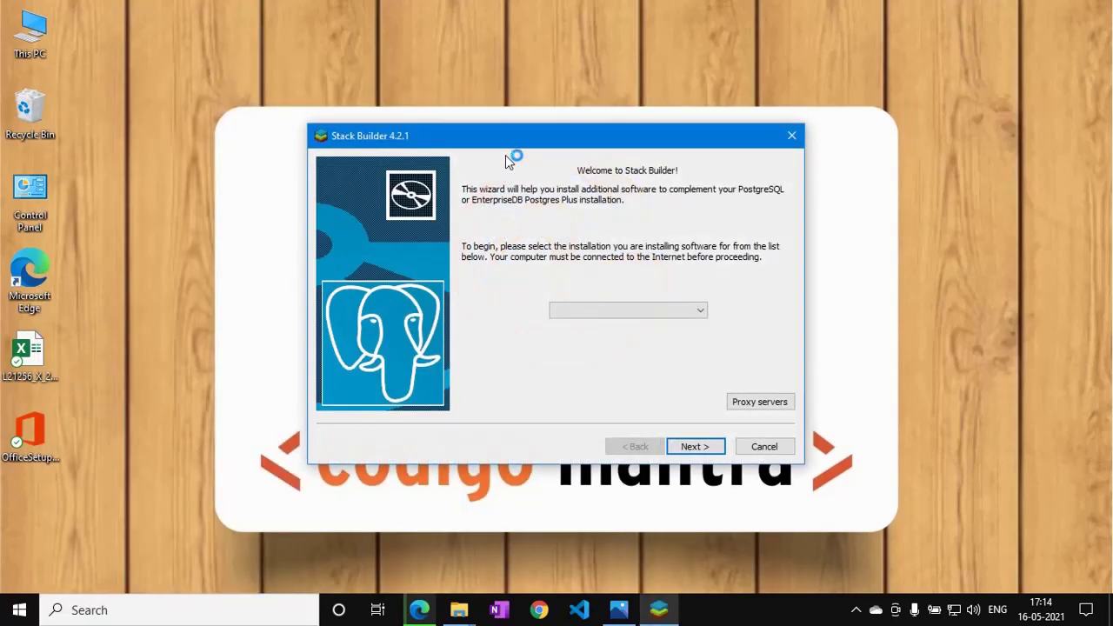
pyautogui.moveTo(502, 131); pyautogui.dragTo(512, 97)
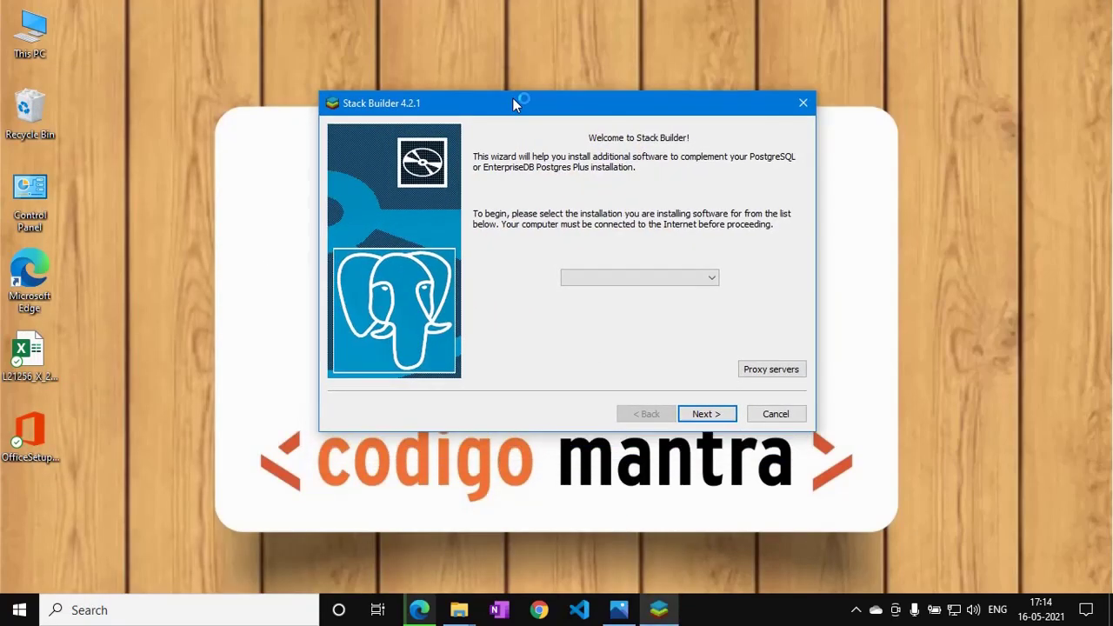
pyautogui.click(680, 278)
pyautogui.click(638, 303)
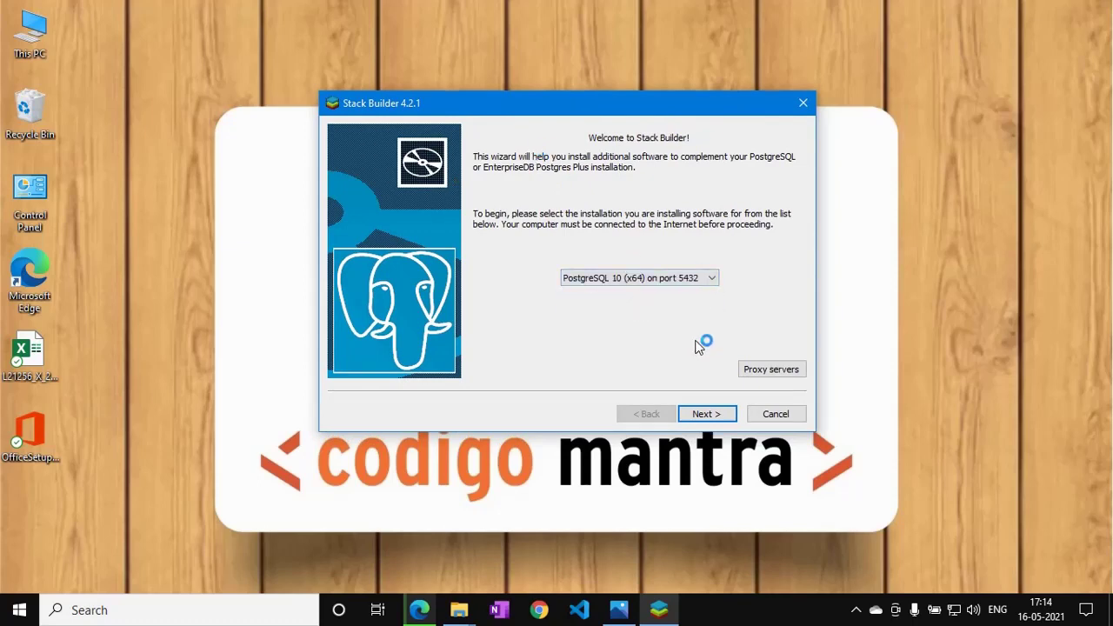
pyautogui.click(707, 414)
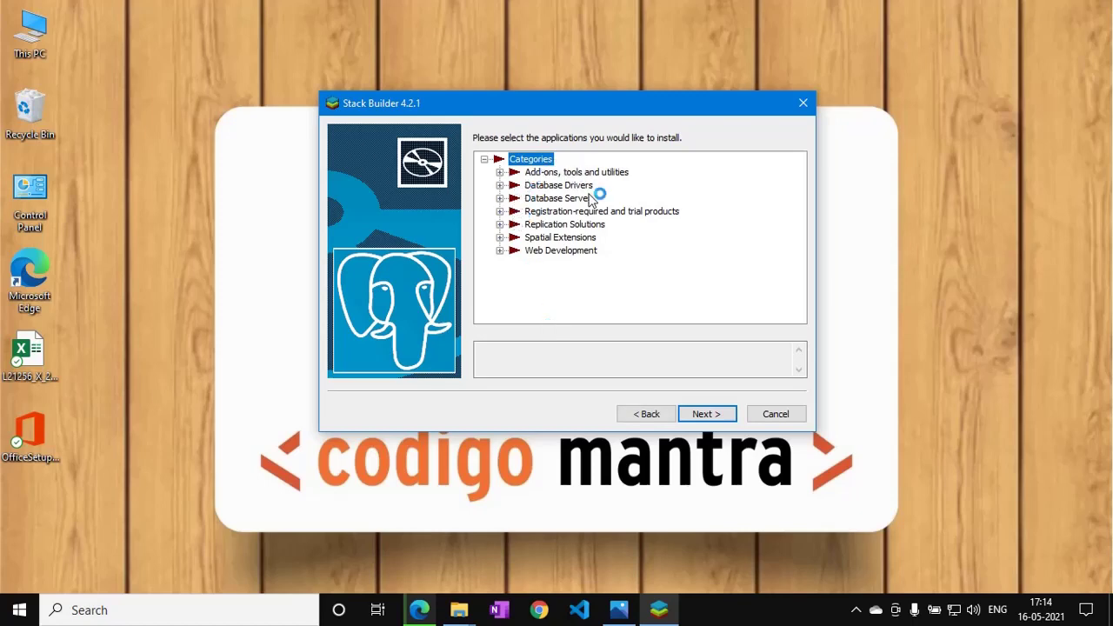
# Quit Stack Builder without installing and reopen the pgAdmin error screenshot.
pyautogui.moveTo(522, 104); pyautogui.dragTo(503, 80)
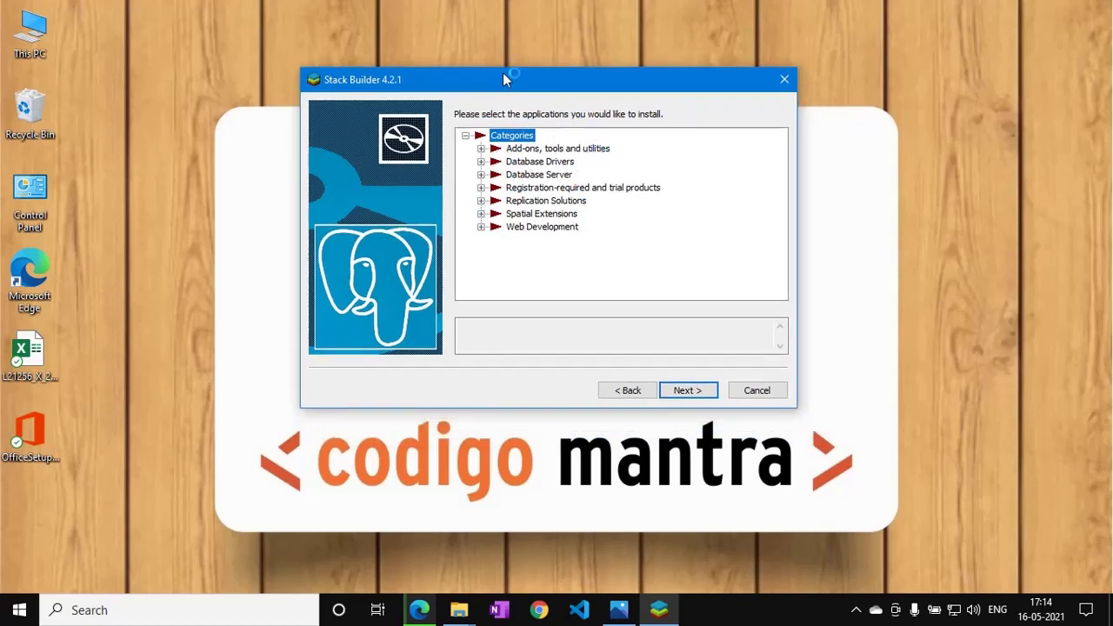
pyautogui.moveTo(507, 81); pyautogui.dragTo(547, 87)
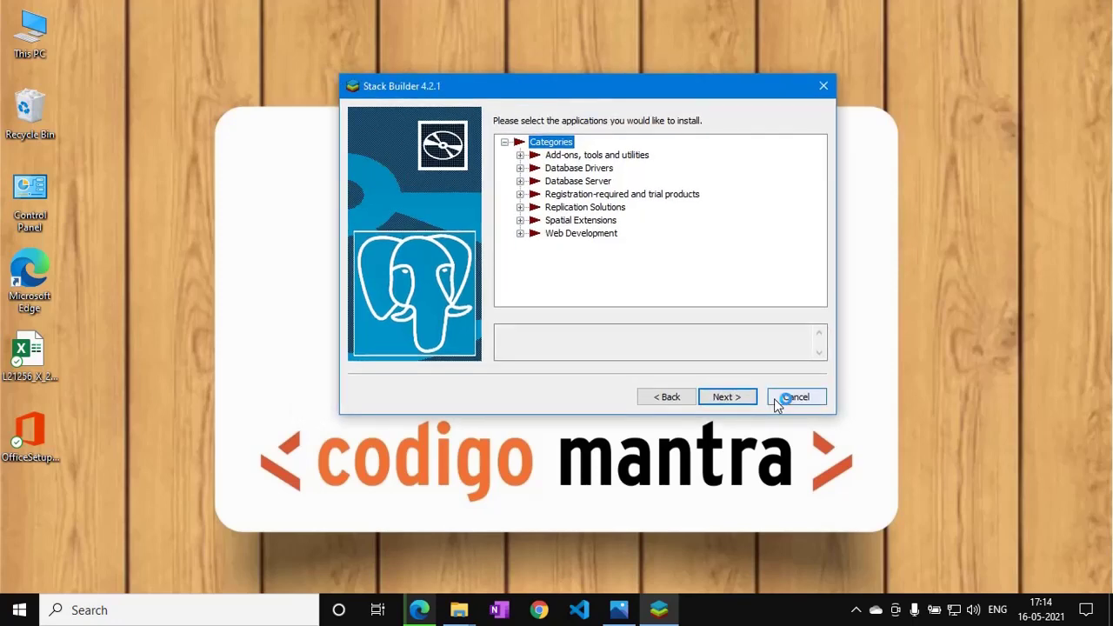
pyautogui.click(783, 400)
pyautogui.click(621, 365)
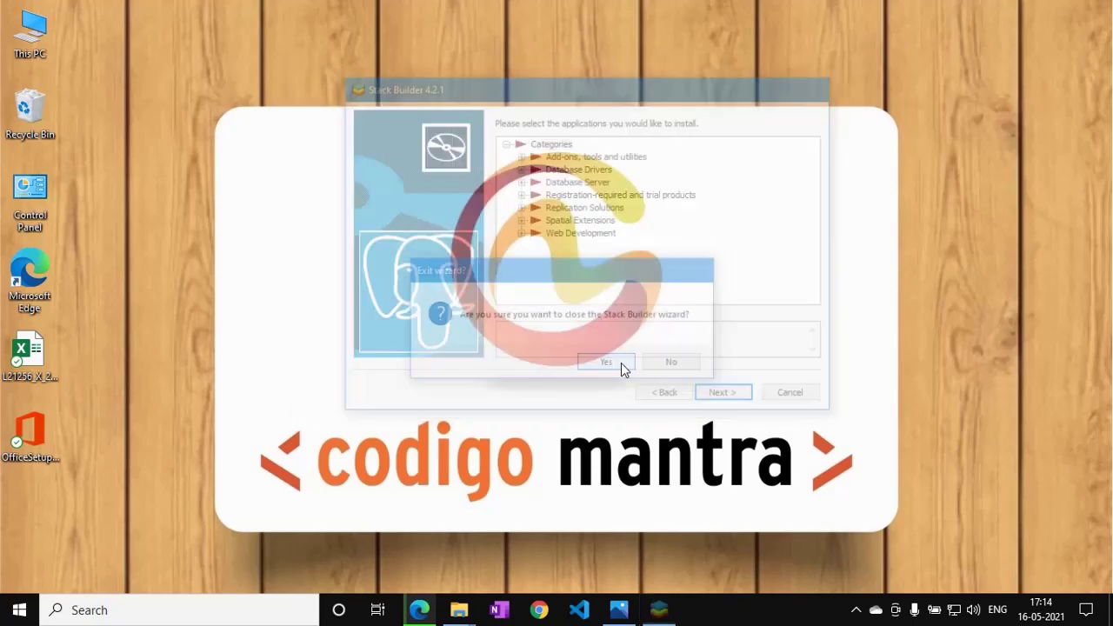
pyautogui.click(619, 609)
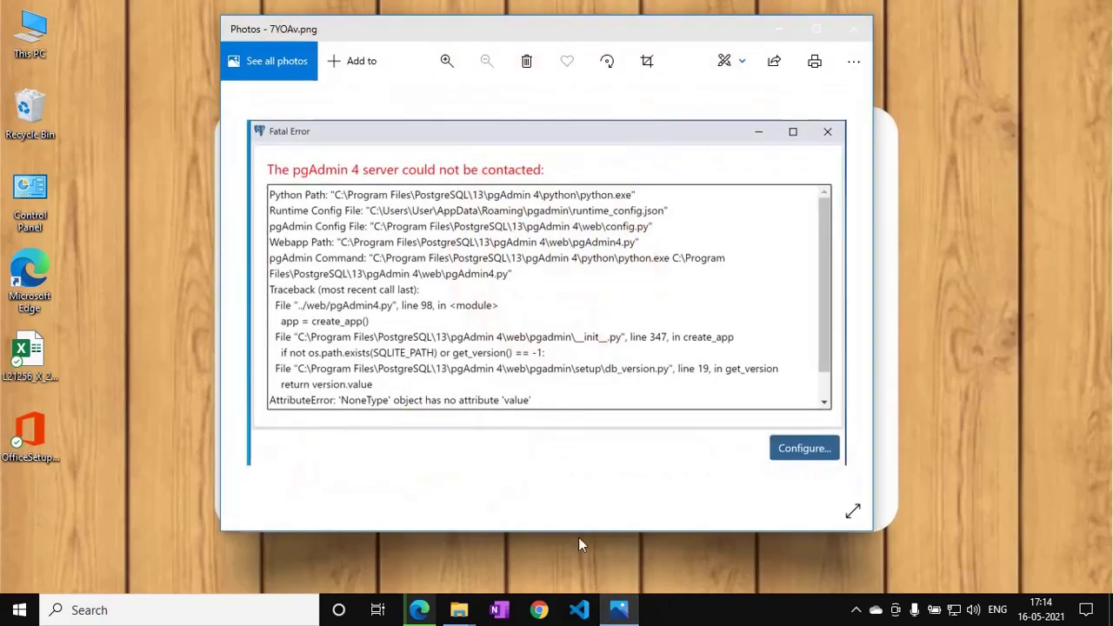
# Shift the Photos window aside and close the pgAdmin error screenshot.
pyautogui.moveTo(370, 44); pyautogui.dragTo(402, 43)
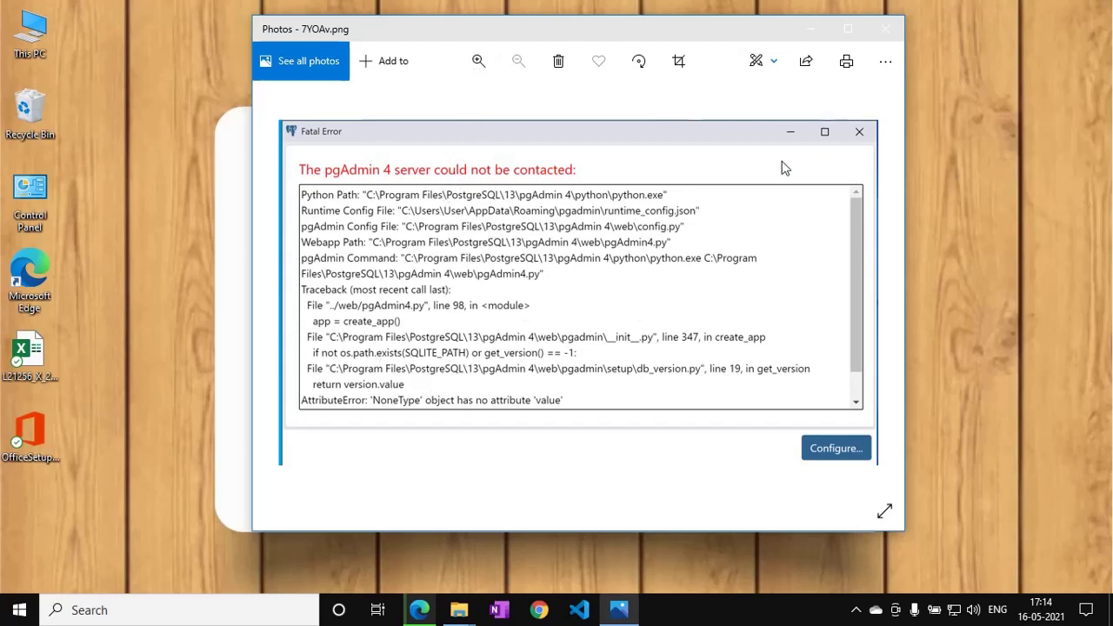
pyautogui.click(885, 29)
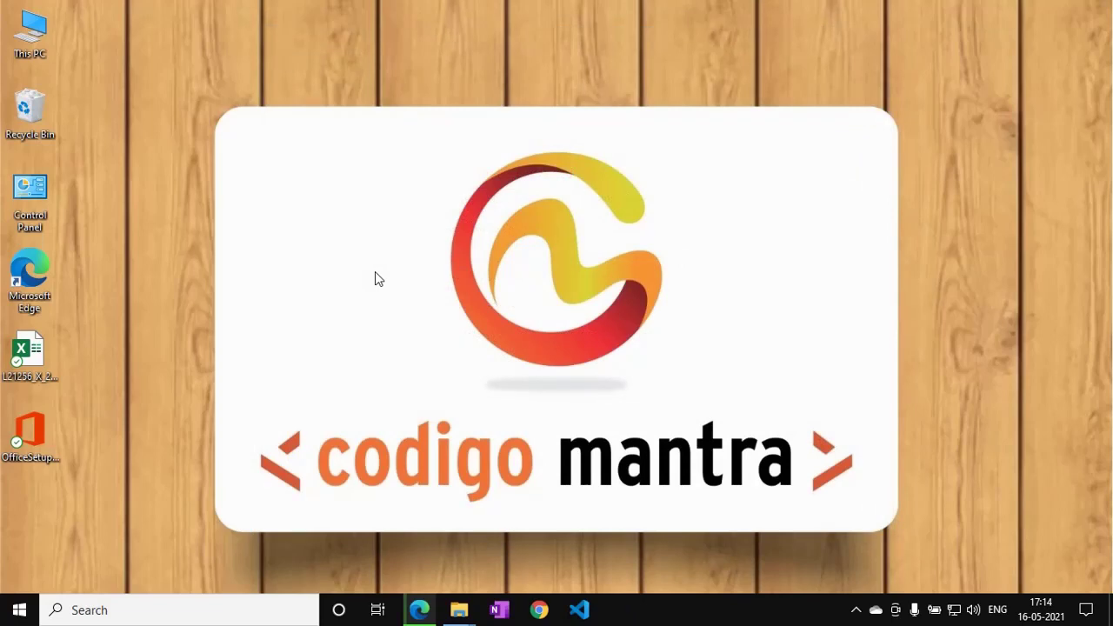
# Browse from This PC to C:\Users\<user>\AppData\Roaming and select the pgadmin folder.
pyautogui.doubleClick(30, 35)
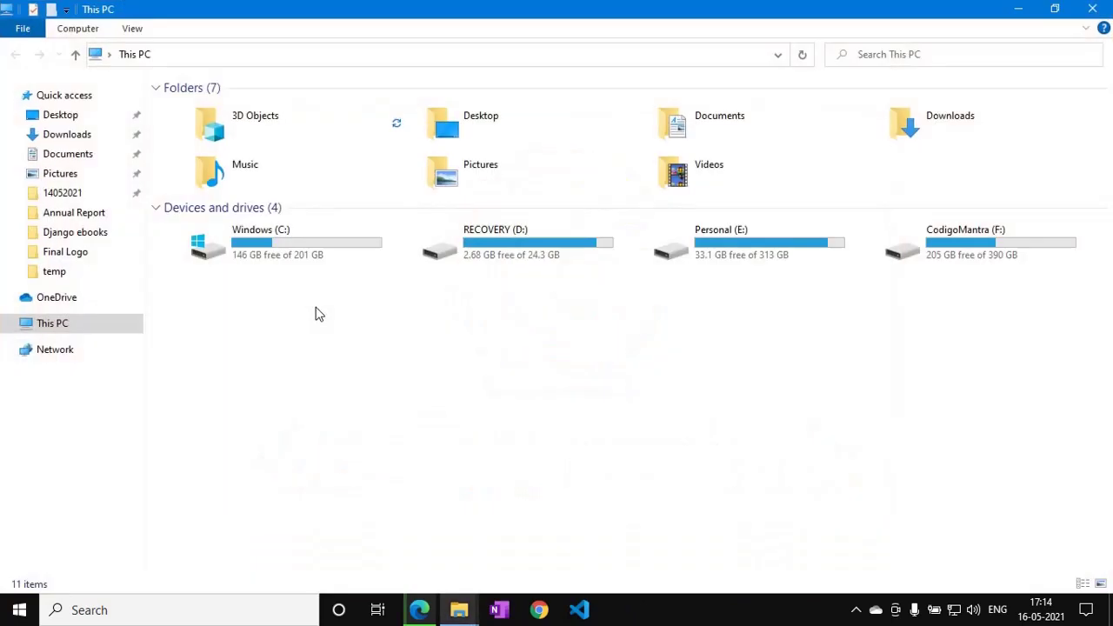
pyautogui.doubleClick(285, 252)
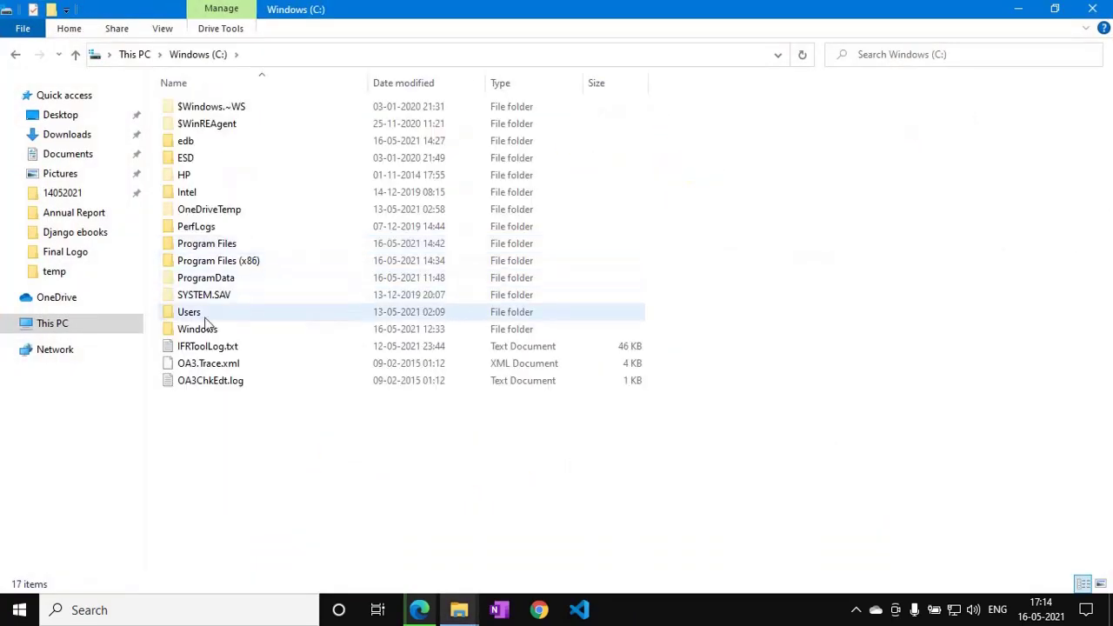
pyautogui.doubleClick(207, 315)
pyautogui.click(198, 145)
pyautogui.doubleClick(197, 145)
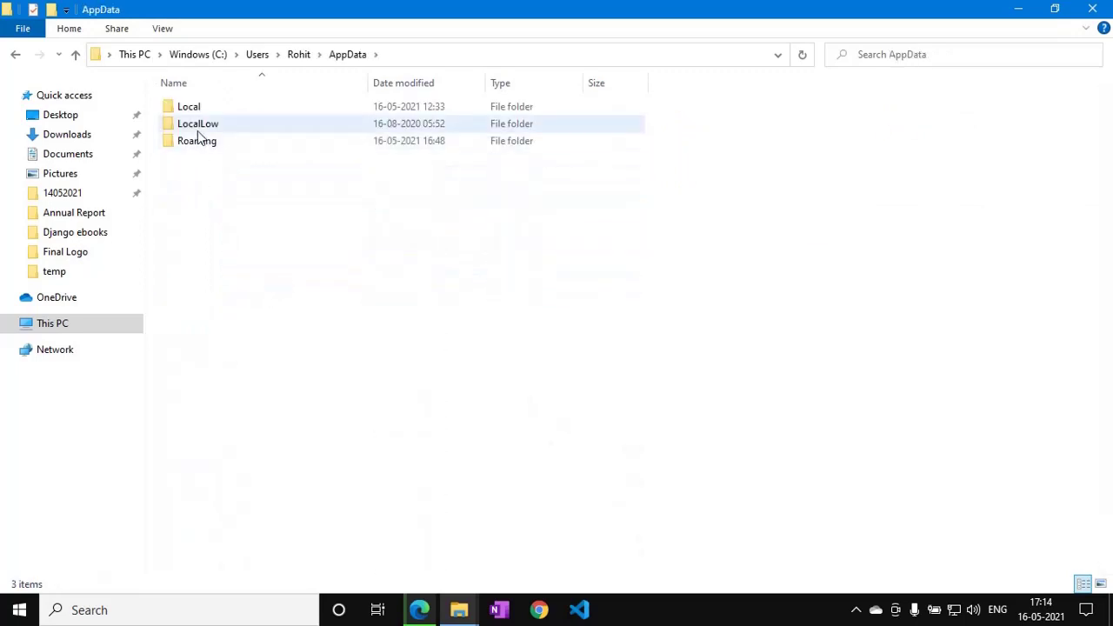
pyautogui.doubleClick(193, 141)
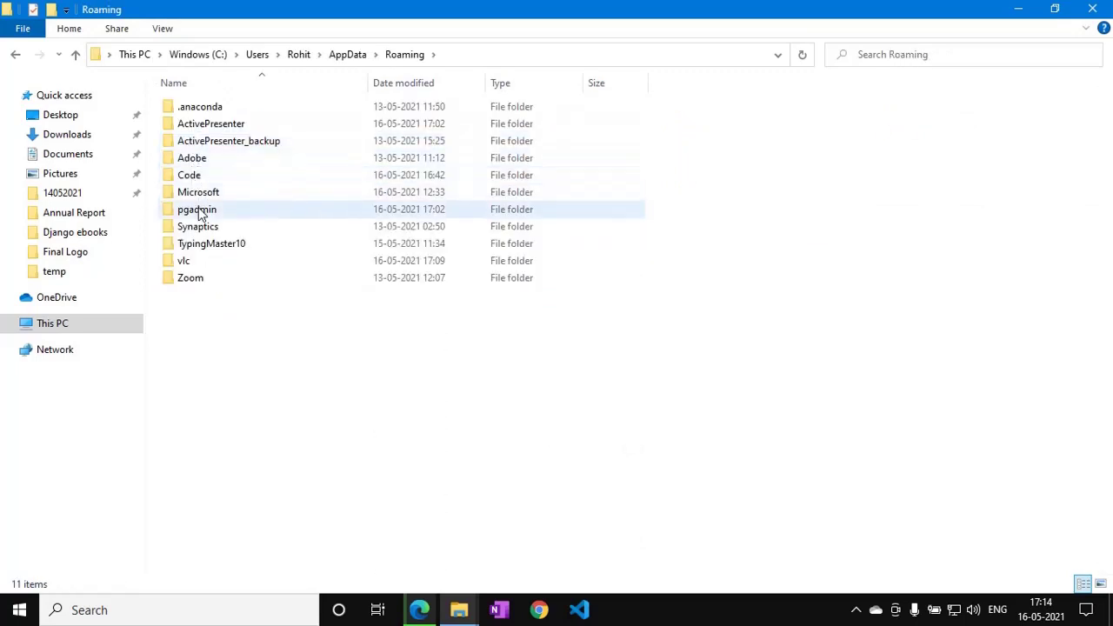
pyautogui.click(199, 211)
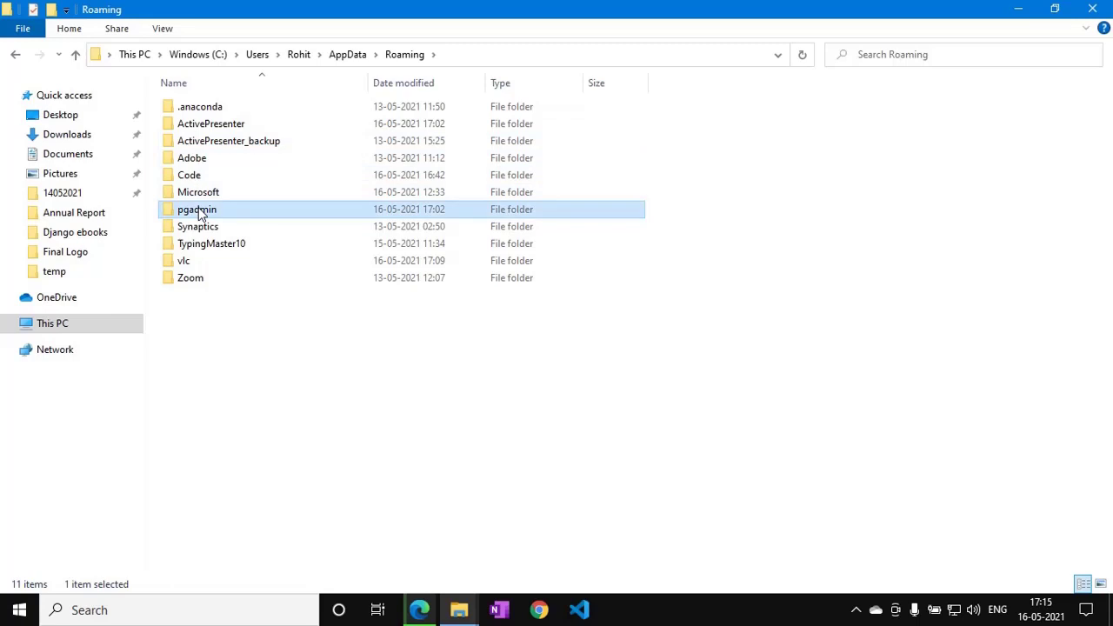
pyautogui.click(228, 357)
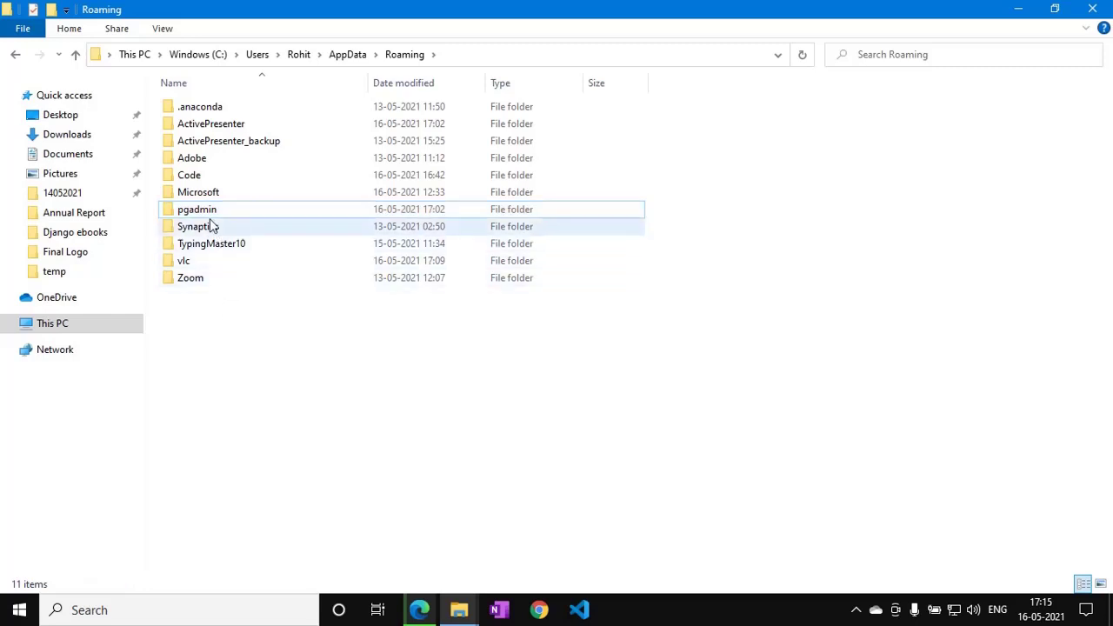
pyautogui.click(206, 214)
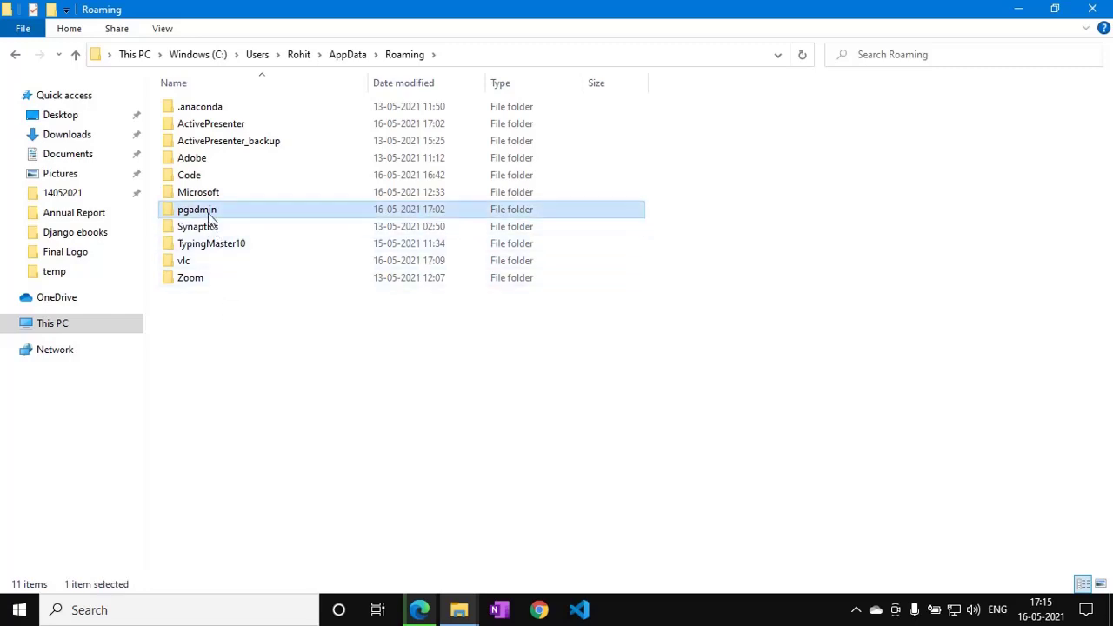
# Close File Explorer, search 'pg' to find pgAdmin 4 v5, then dismiss the results.
pyautogui.click(1091, 11)
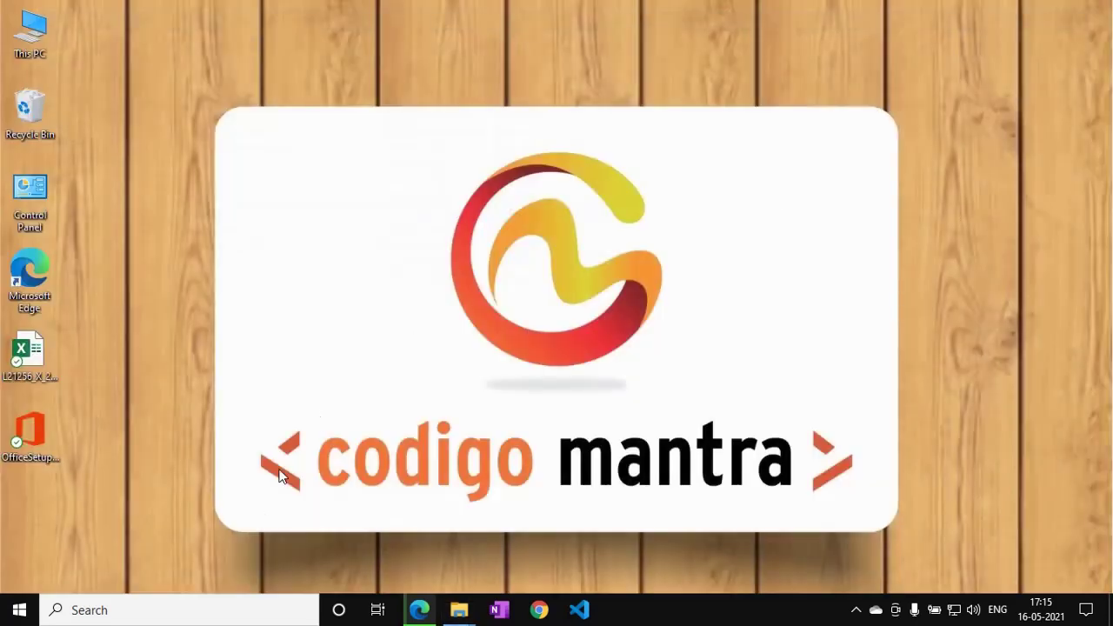
pyautogui.click(207, 617)
pyautogui.write('p')
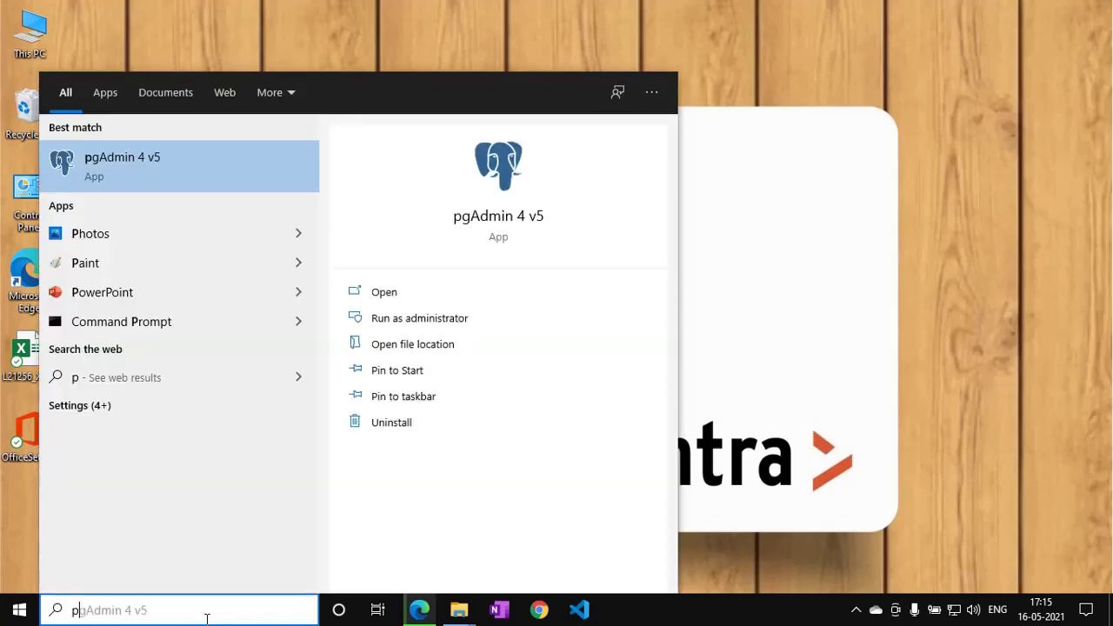
pyautogui.write('g')
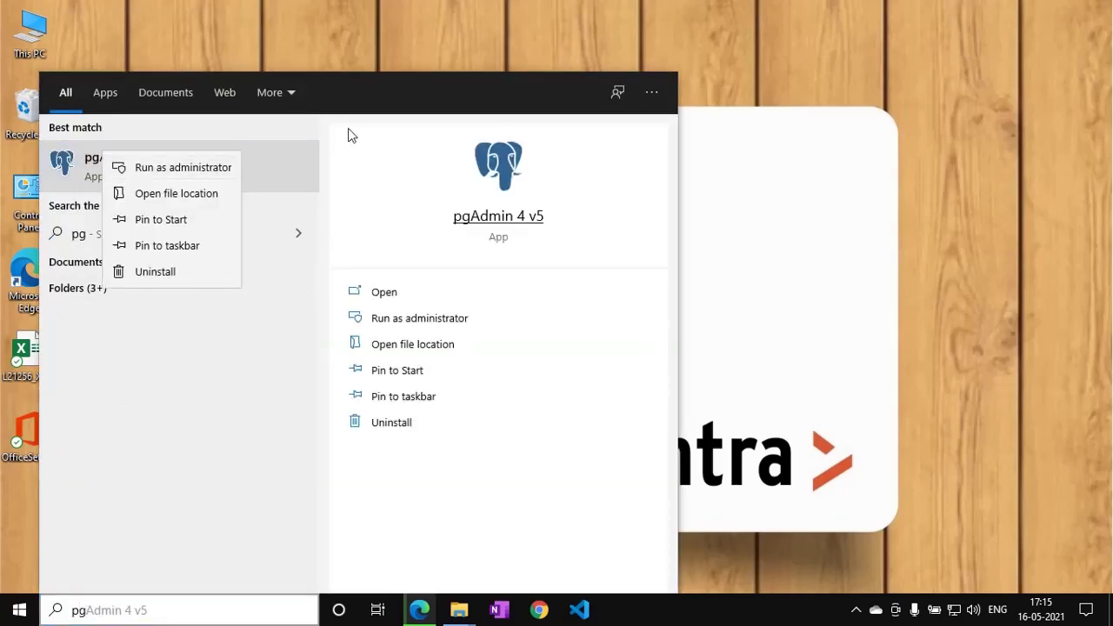
pyautogui.click(373, 51)
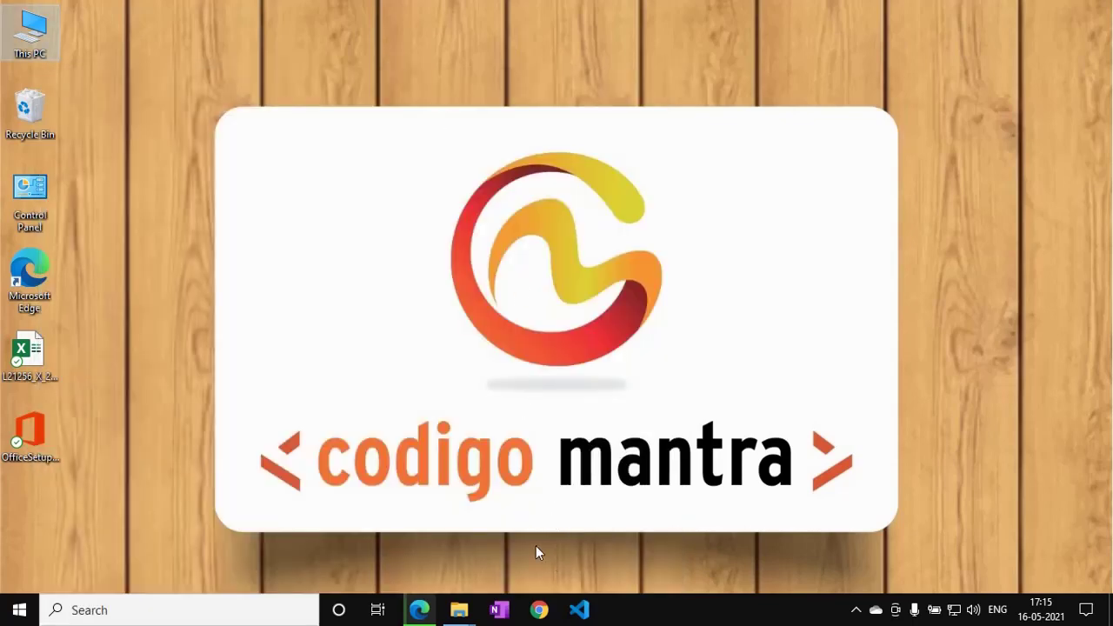
# Open Control Panel's installed programs list and select PostgreSQL 10.
pyautogui.click(196, 610)
pyautogui.write('cont')
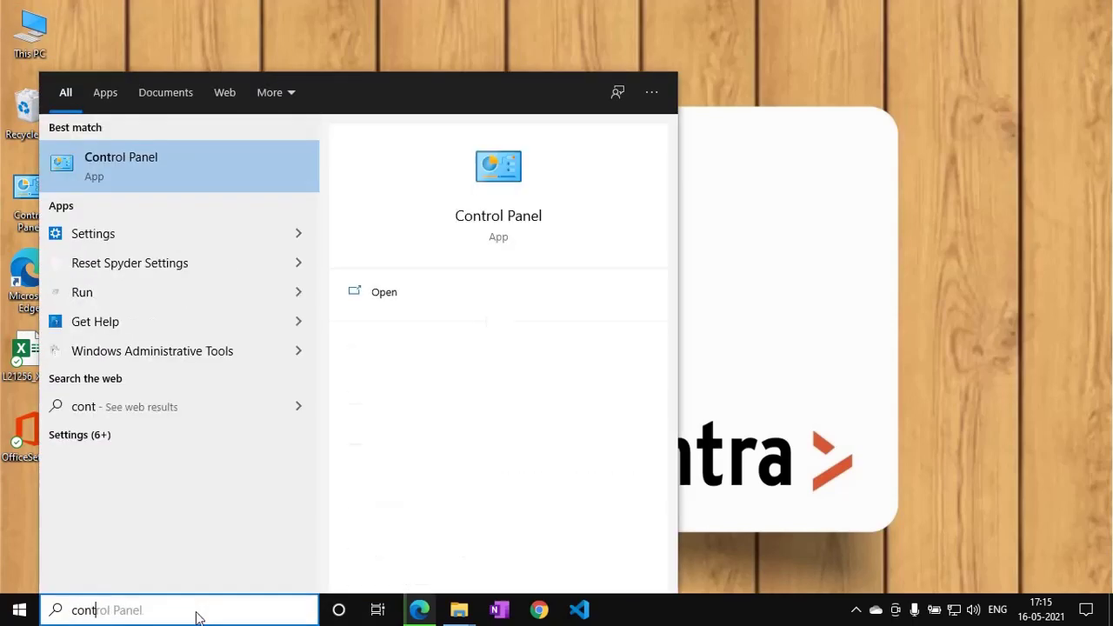
pyautogui.click(209, 160)
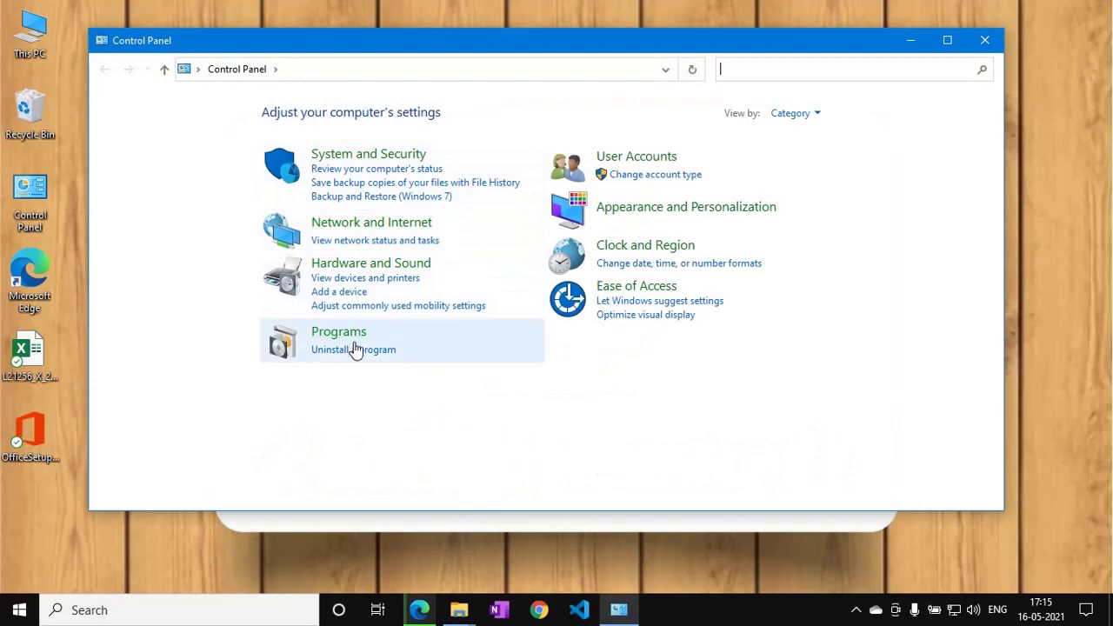
pyautogui.click(355, 349)
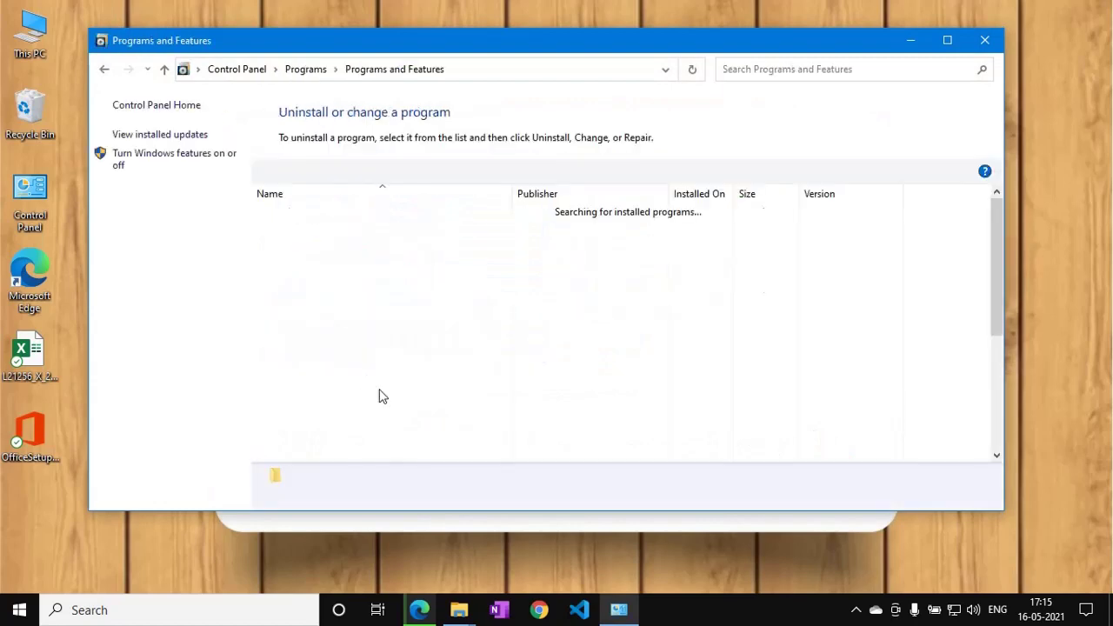
pyautogui.scroll(-1, 376, 372)
pyautogui.scroll(-2, 376, 371)
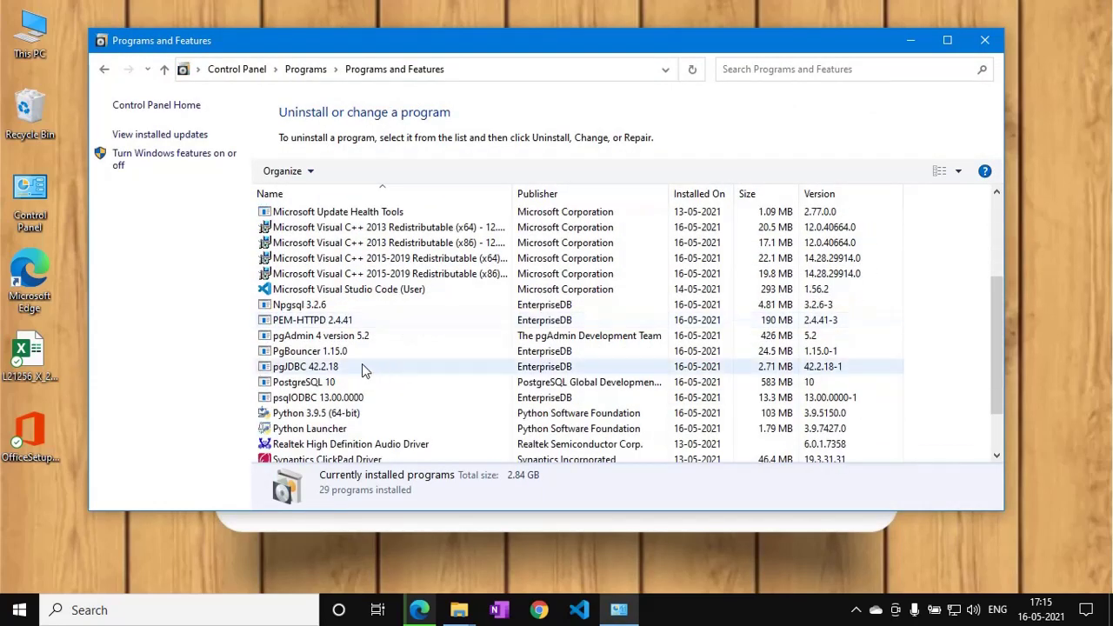
pyautogui.click(329, 384)
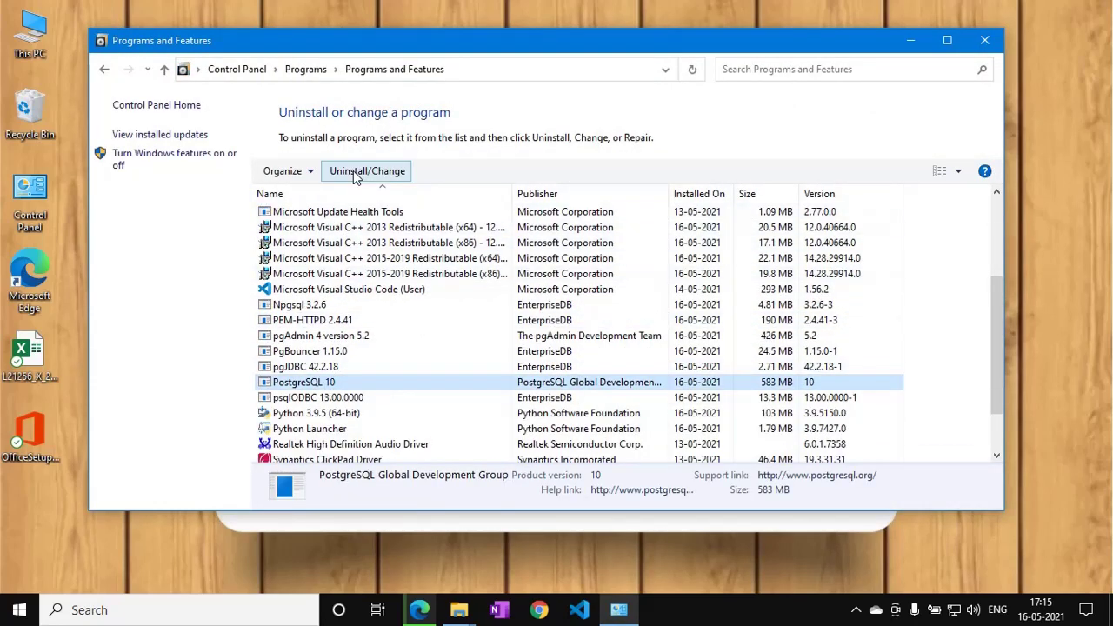
# Start the PostgreSQL 10 uninstaller with Individual components, then cancel without removing anything.
pyautogui.click(355, 174)
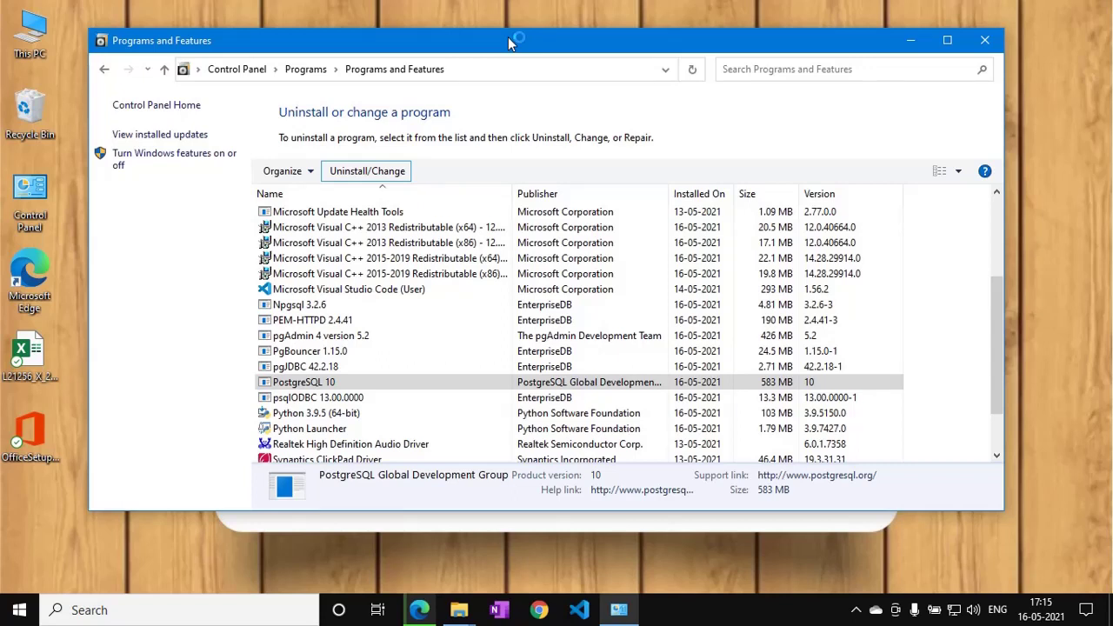
pyautogui.click(338, 384)
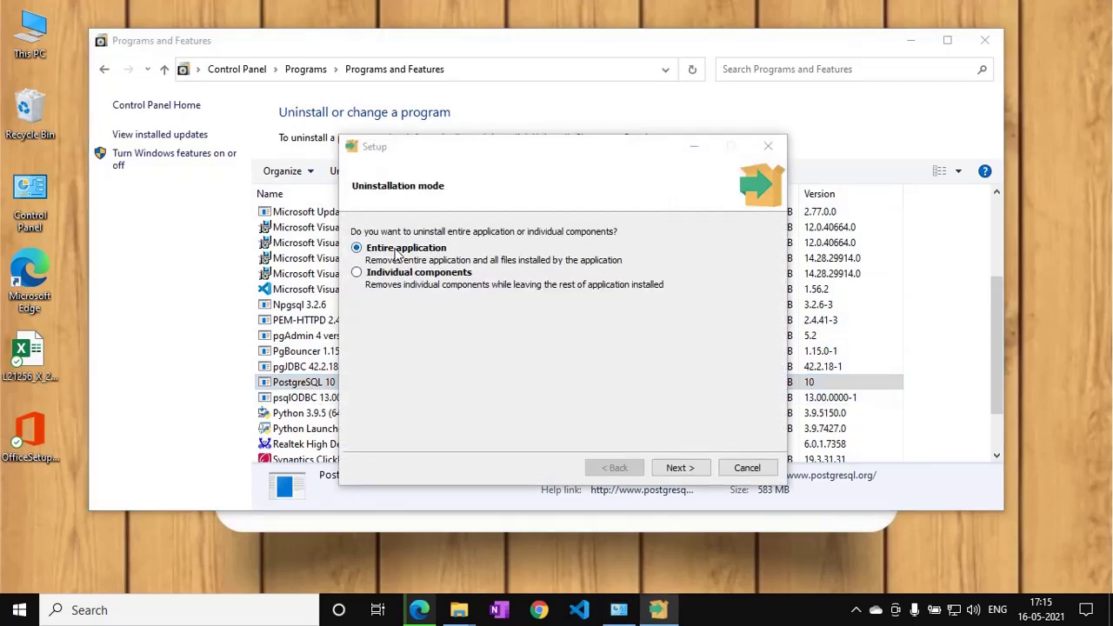
pyautogui.click(379, 275)
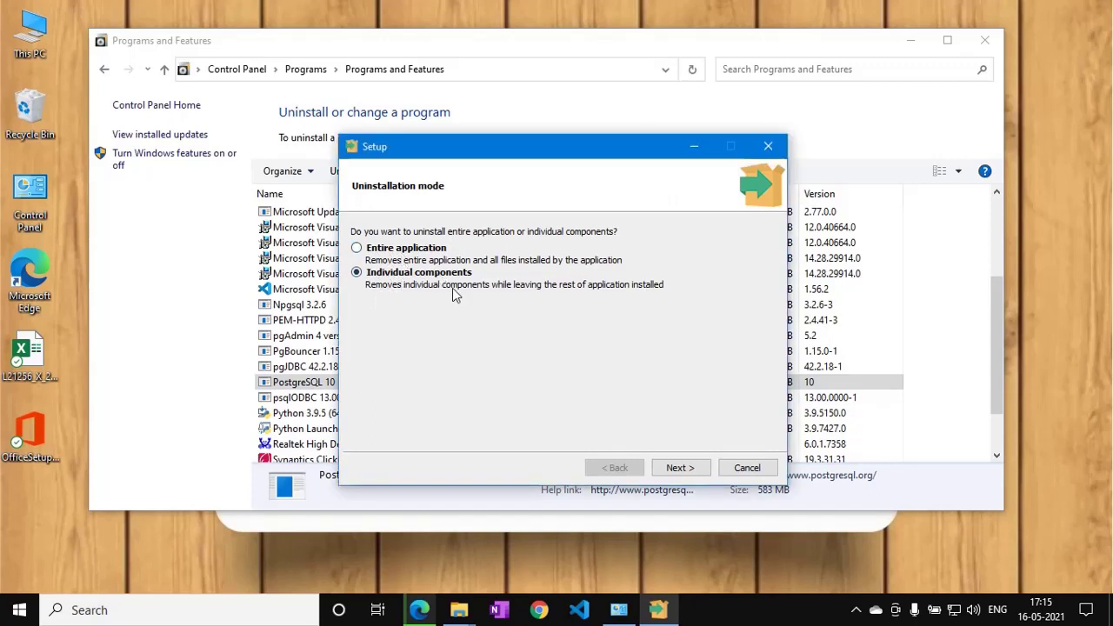
pyautogui.click(679, 468)
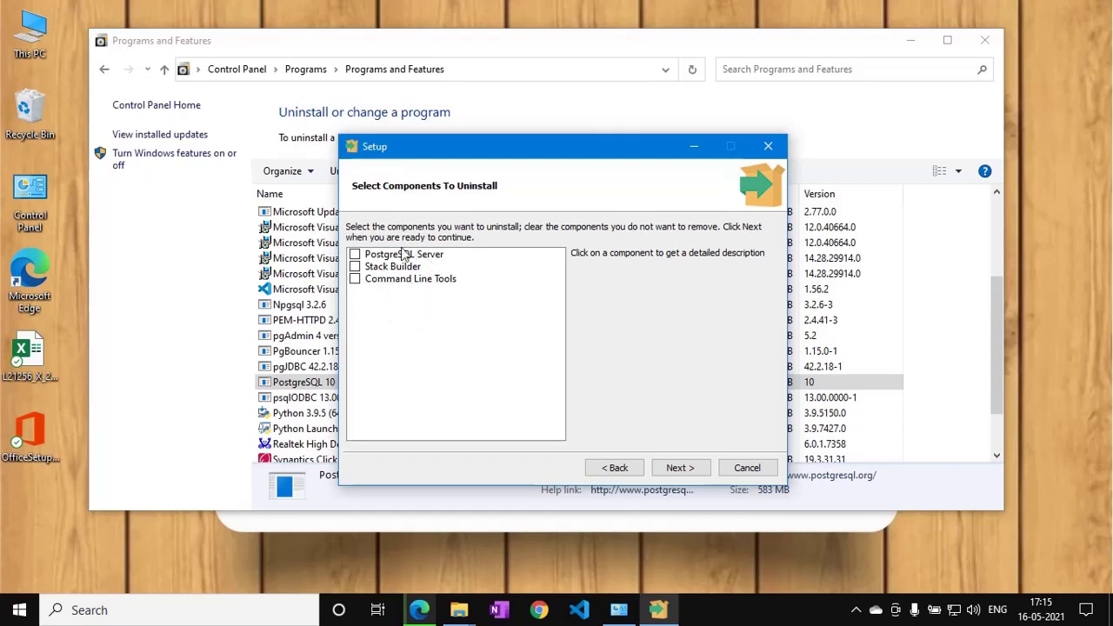
pyautogui.moveTo(455, 150); pyautogui.dragTo(438, 94)
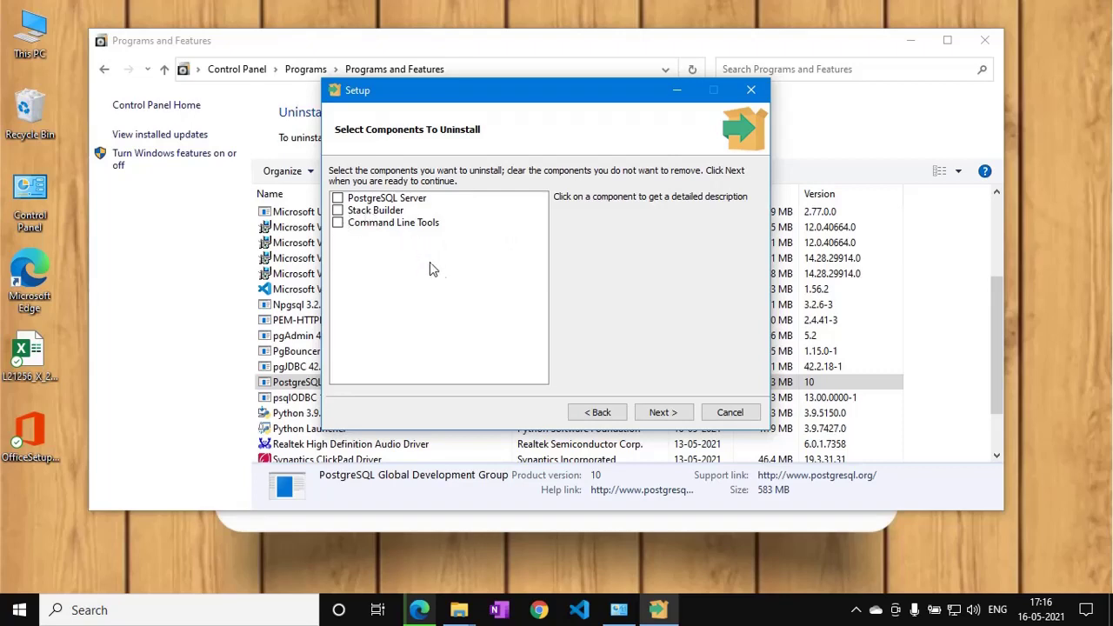
pyautogui.click(729, 412)
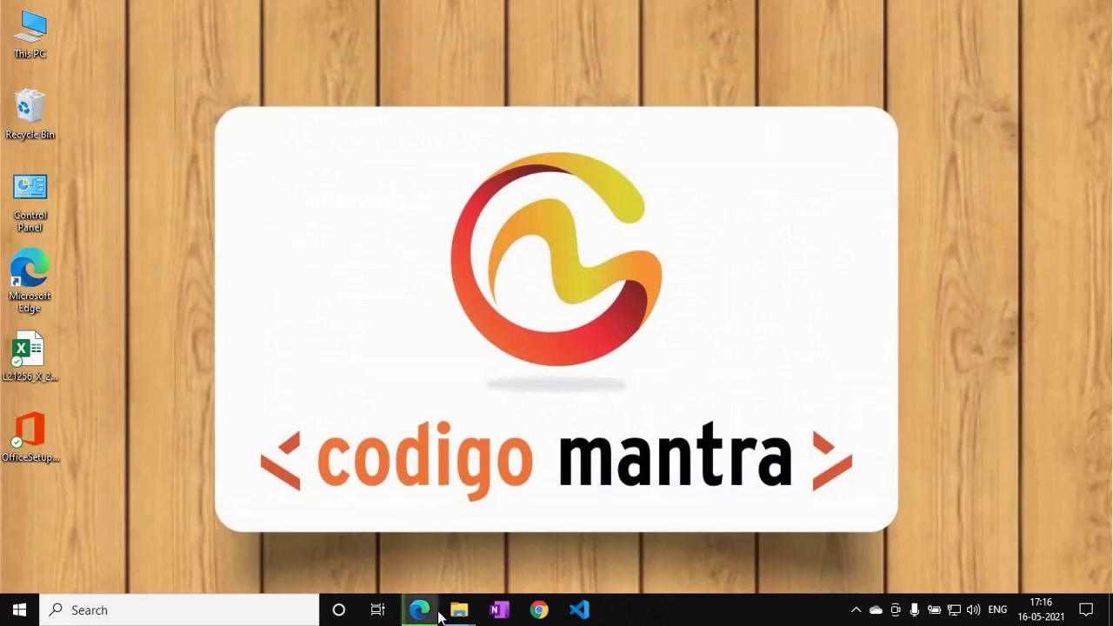
# Relaunch postgresql-13.3-1-windows-x64.exe from the Downloads folder, then minimize File Explorer.
pyautogui.moveTo(456, 613)
pyautogui.click(427, 562)
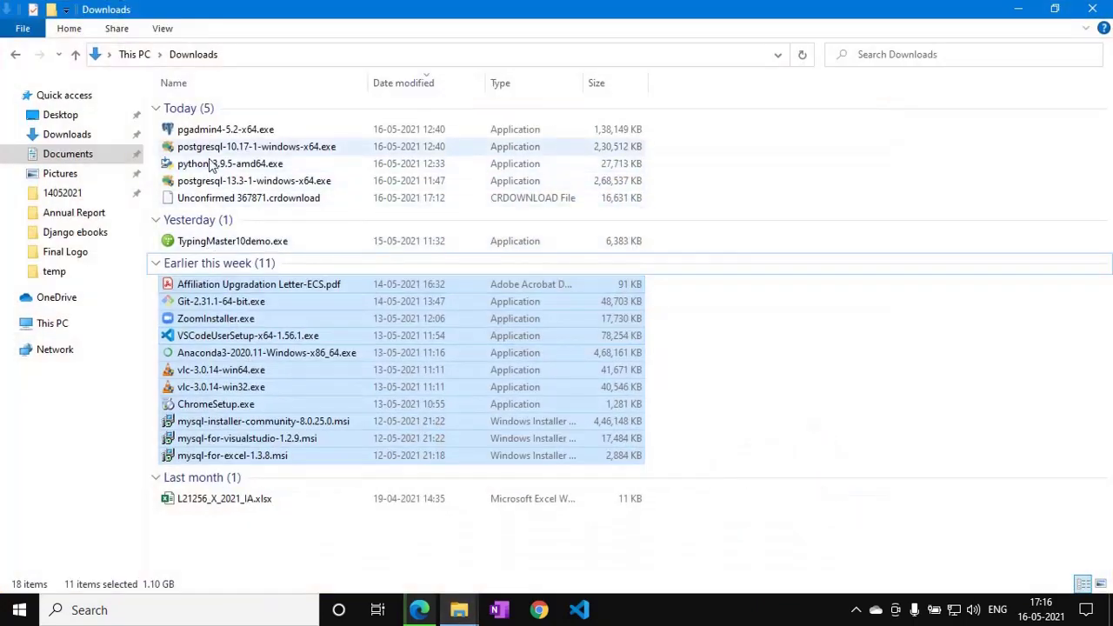
pyautogui.click(212, 180)
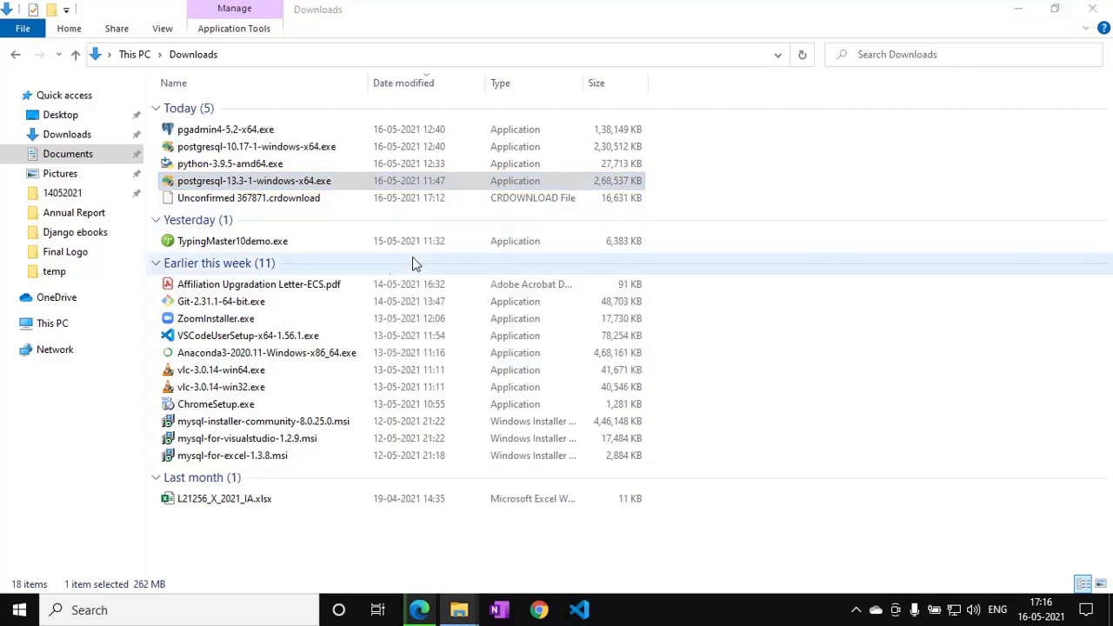
pyautogui.click(1018, 12)
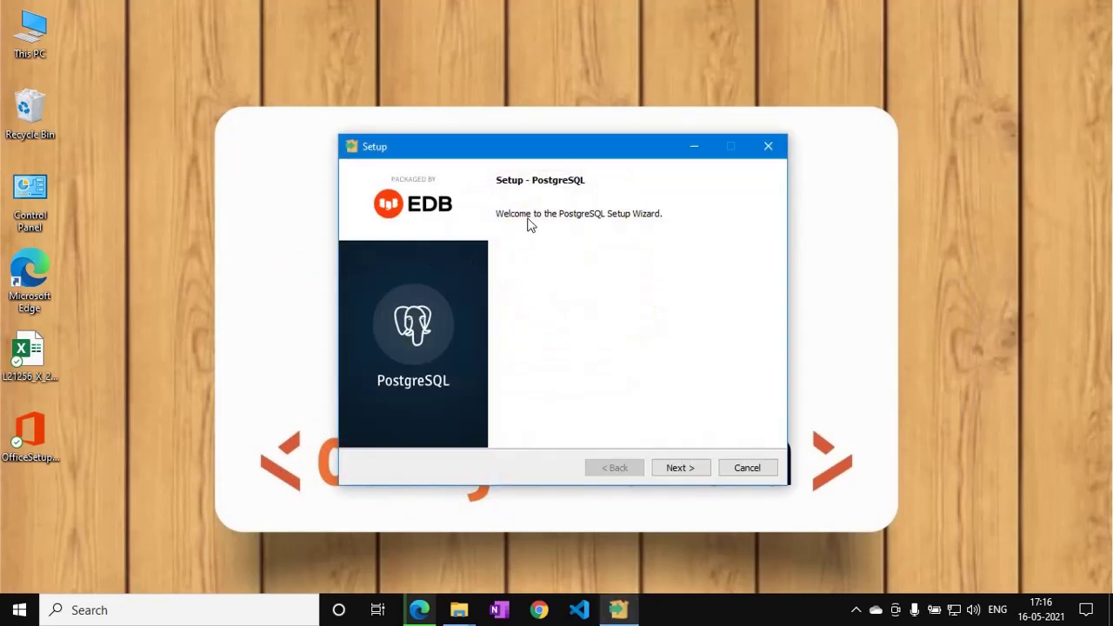
# Advance PostgreSQL setup to Select Components with the default directory, then cancel and confirm aborting.
pyautogui.click(679, 467)
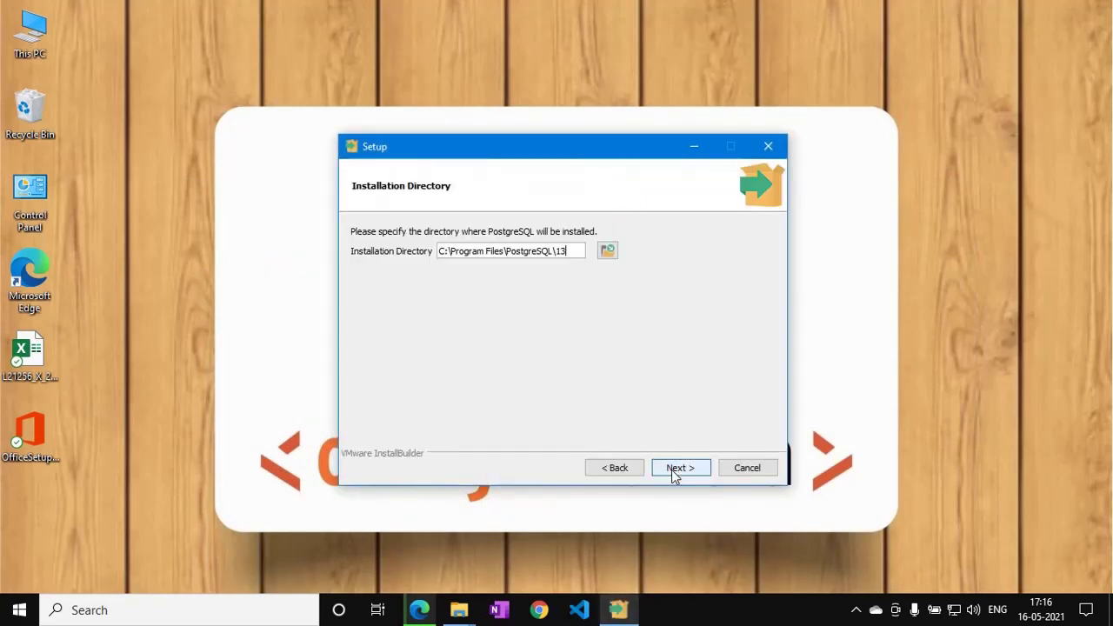
pyautogui.click(674, 470)
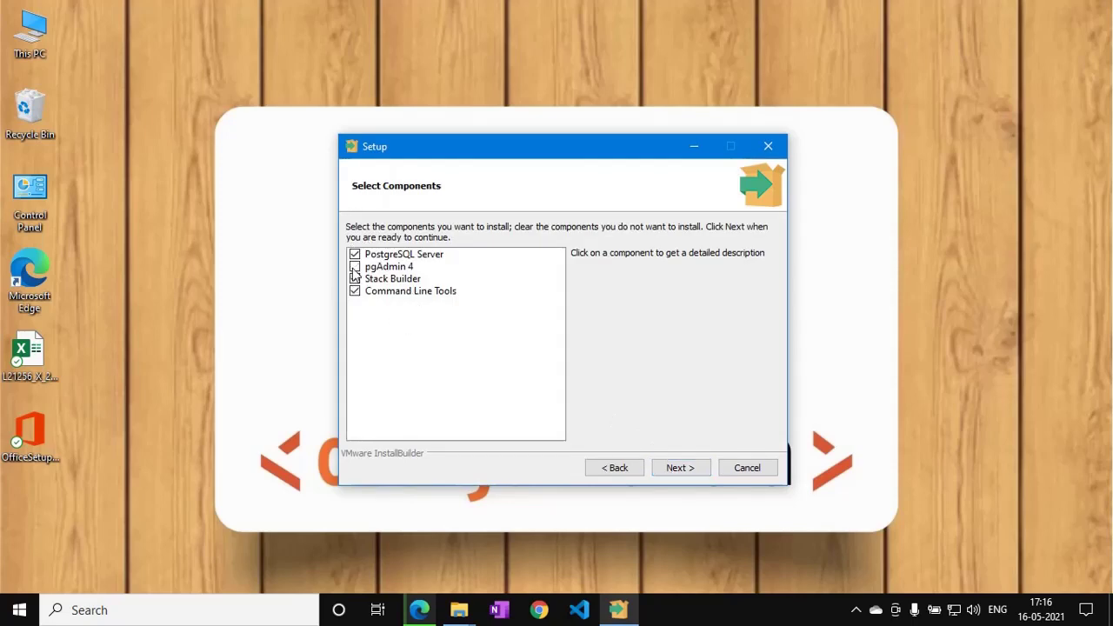
pyautogui.moveTo(423, 149); pyautogui.dragTo(370, 115)
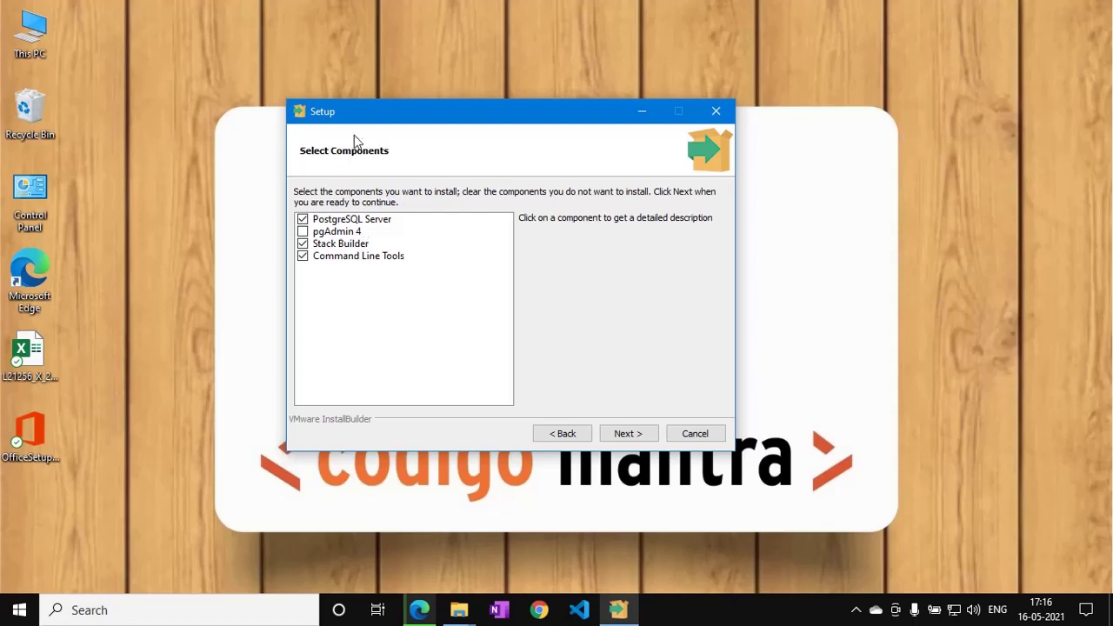
pyautogui.moveTo(359, 120); pyautogui.dragTo(401, 107)
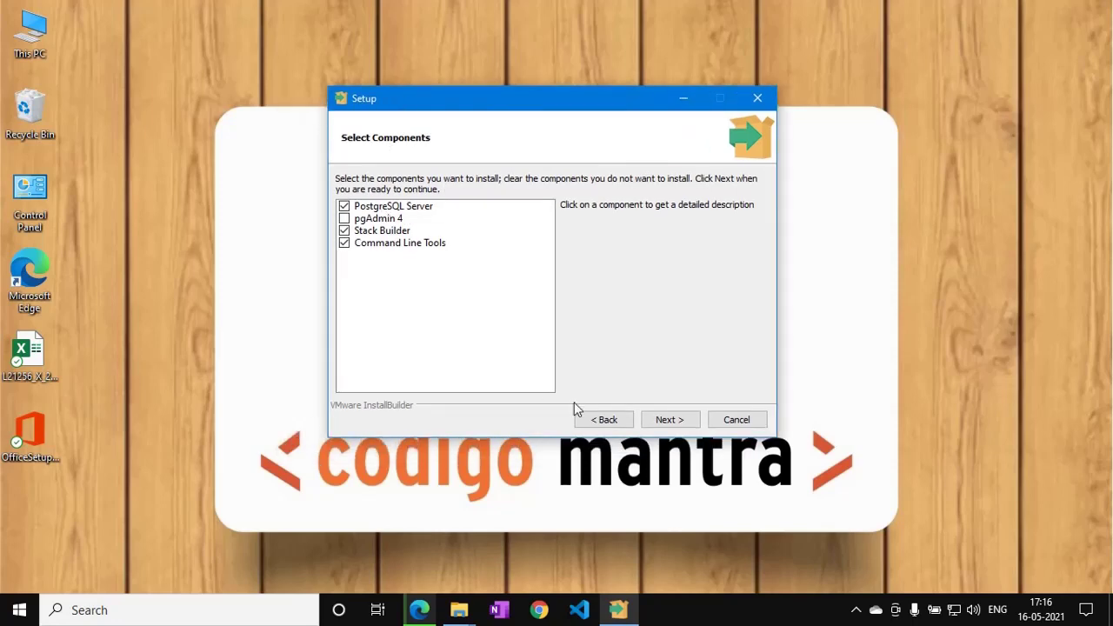
pyautogui.click(737, 419)
pyautogui.click(497, 307)
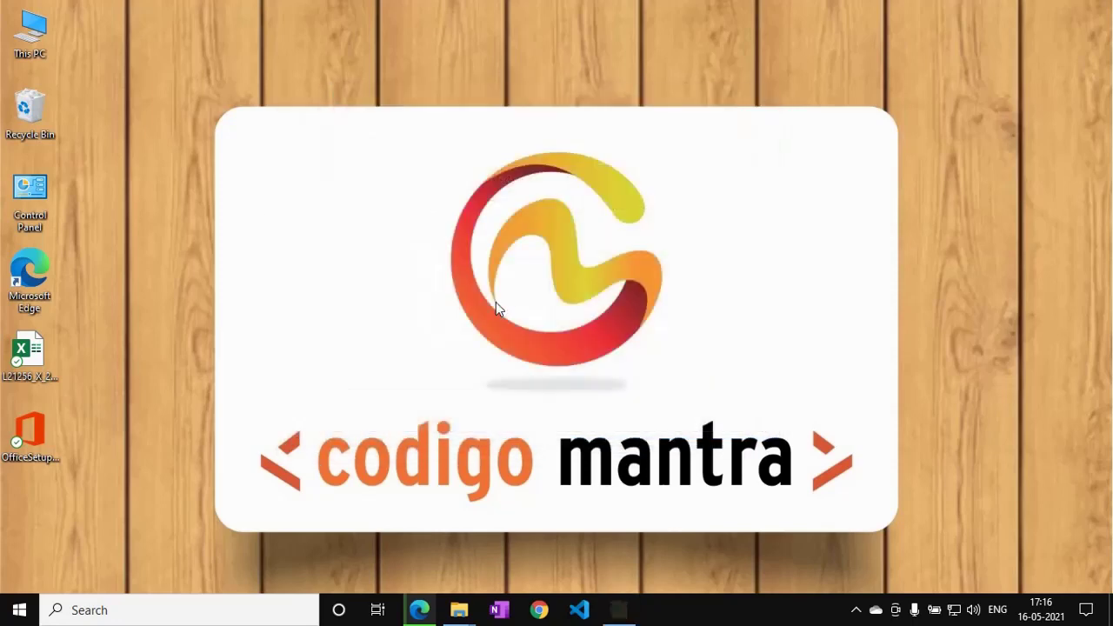
# In Edge's pgAdmin tab, go to Download > Windows and scroll to the v5.2–v4.27 release list.
pyautogui.click(420, 610)
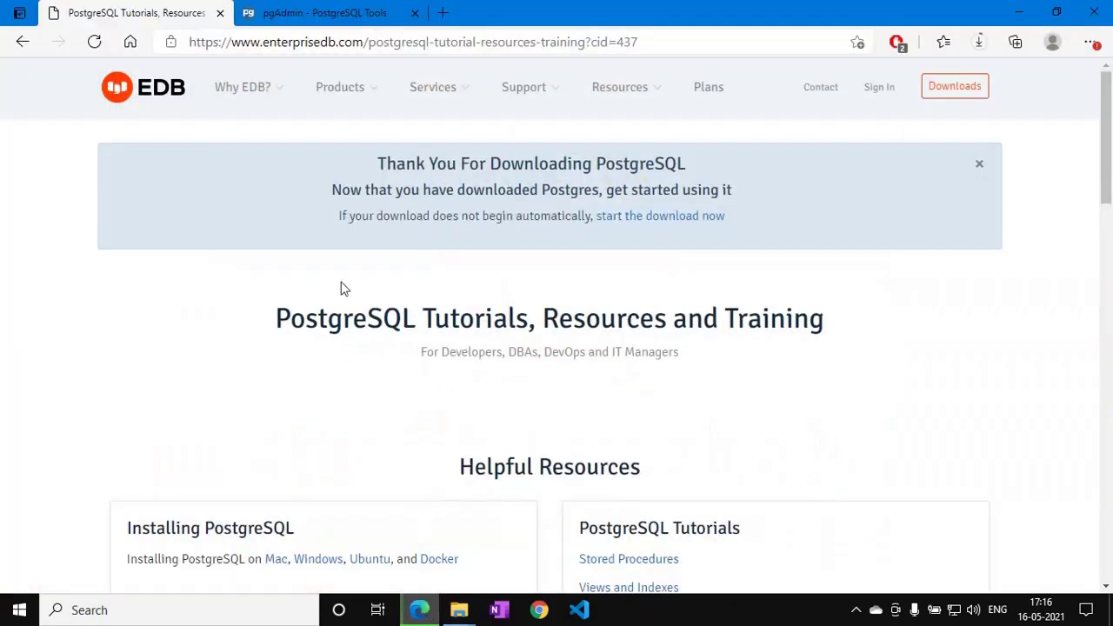
pyautogui.click(316, 13)
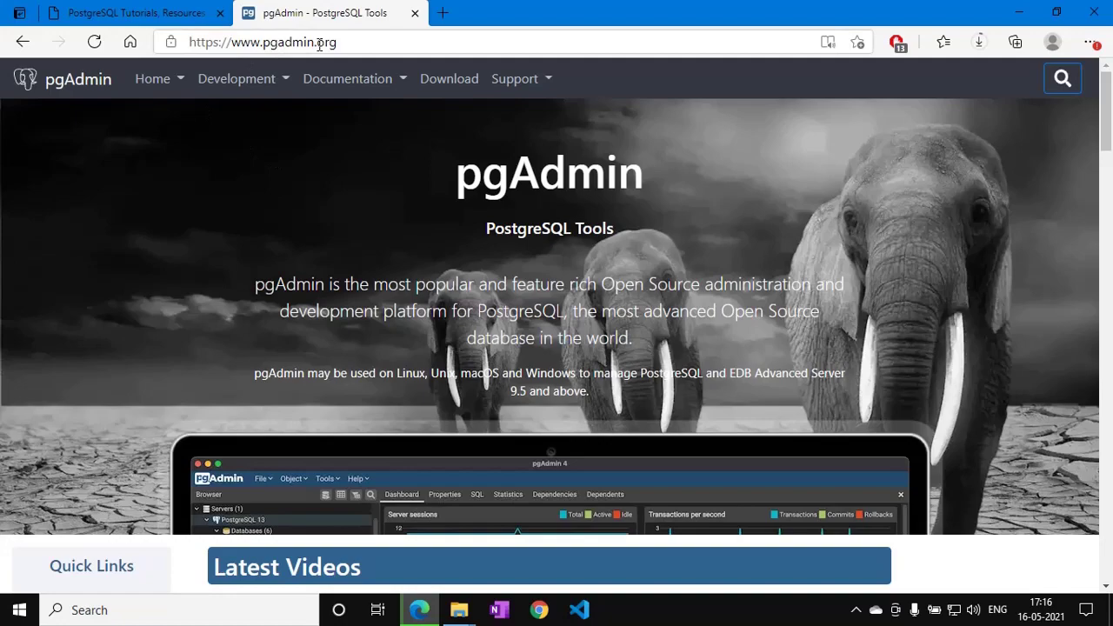
pyautogui.click(452, 87)
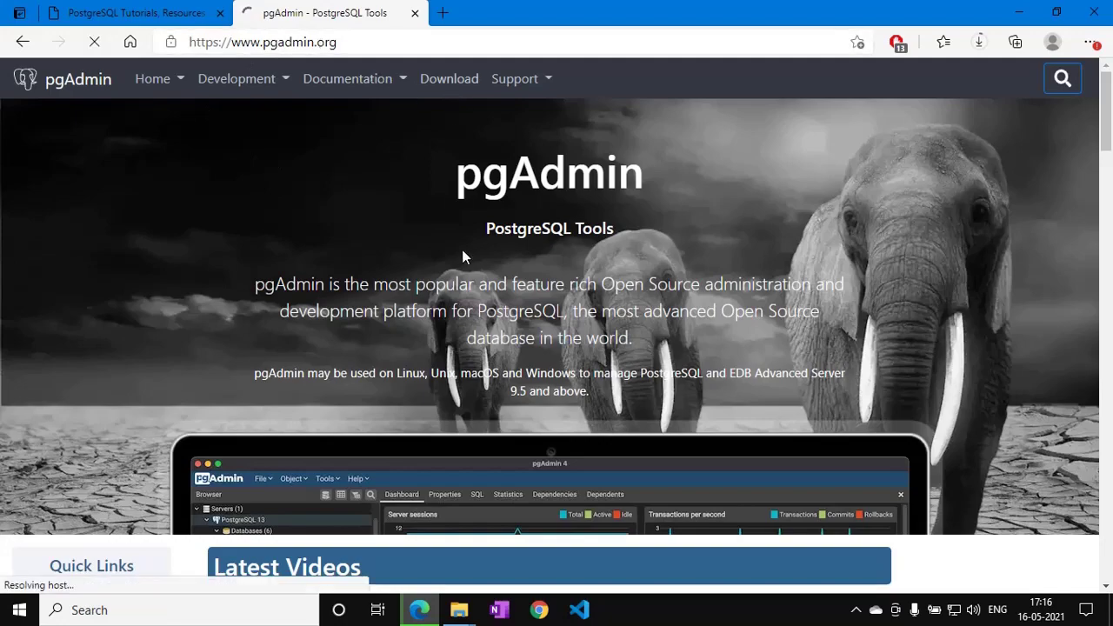
pyautogui.scroll(-1, 584, 385)
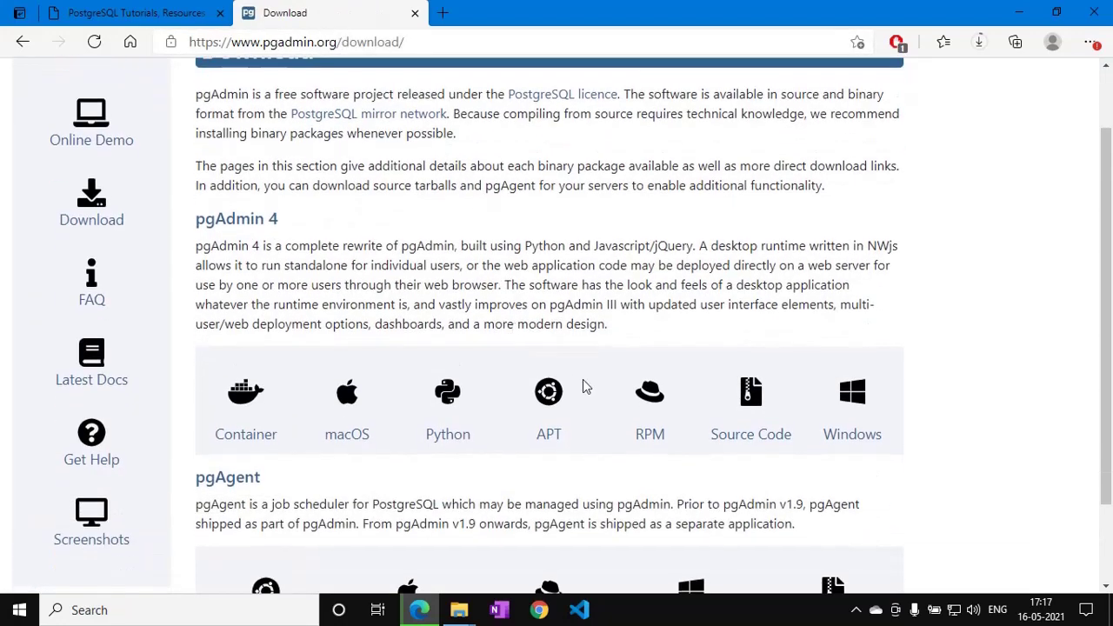
pyautogui.click(853, 413)
pyautogui.scroll(-2, 272, 274)
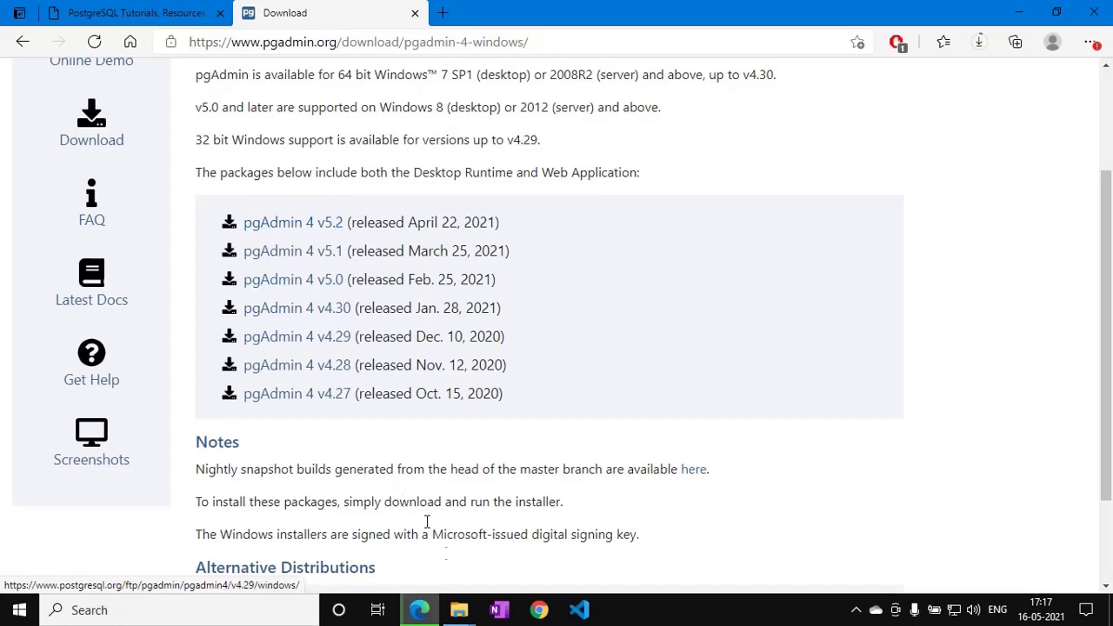
# Run pgadmin4-5.2-x64.exe from Downloads and accept the licence to reach Ready to Install.
pyautogui.moveTo(459, 610)
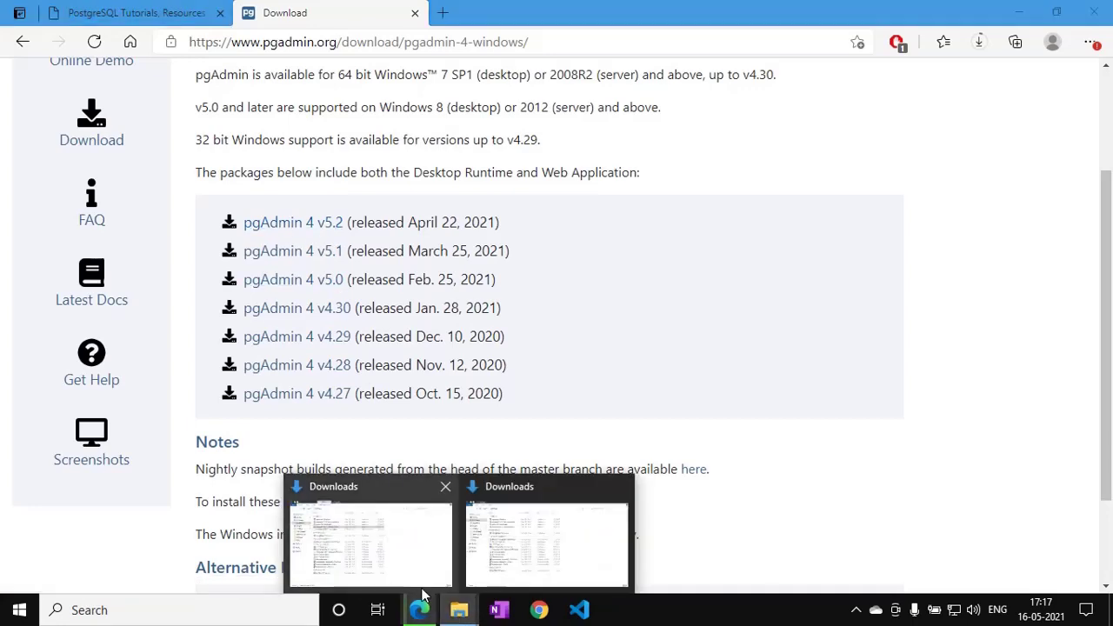
pyautogui.click(374, 540)
pyautogui.click(202, 131)
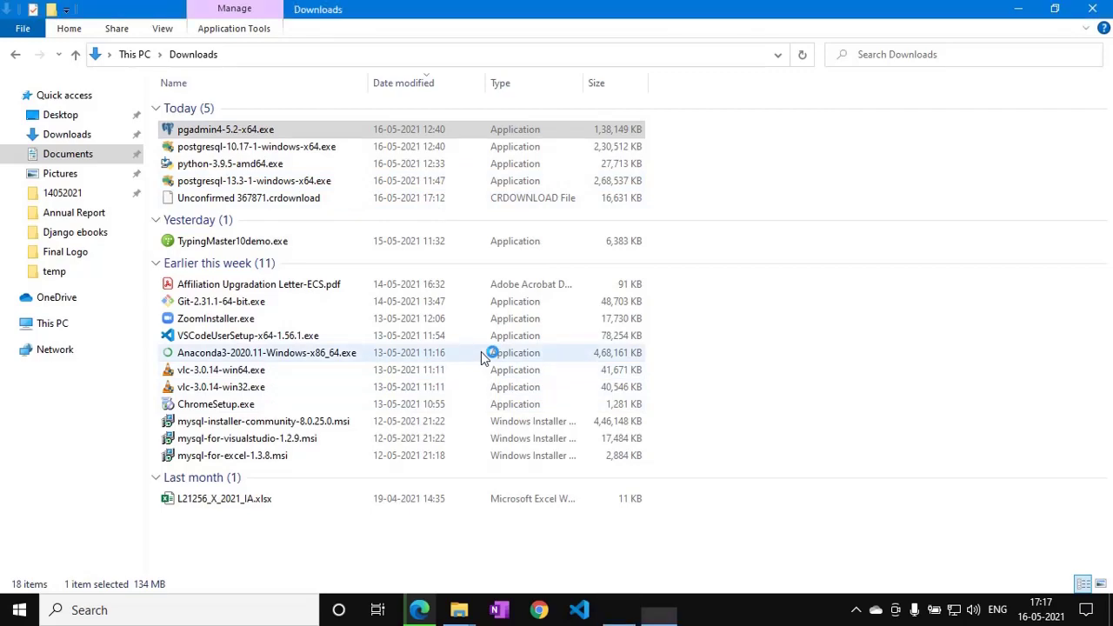
pyautogui.click(647, 437)
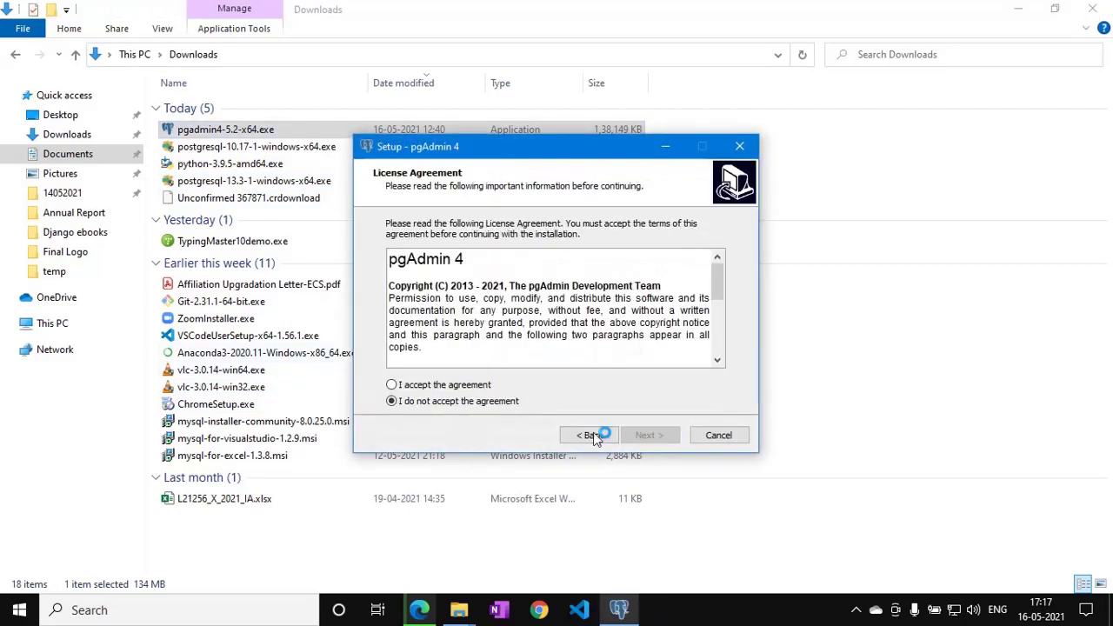
pyautogui.click(452, 385)
pyautogui.click(644, 436)
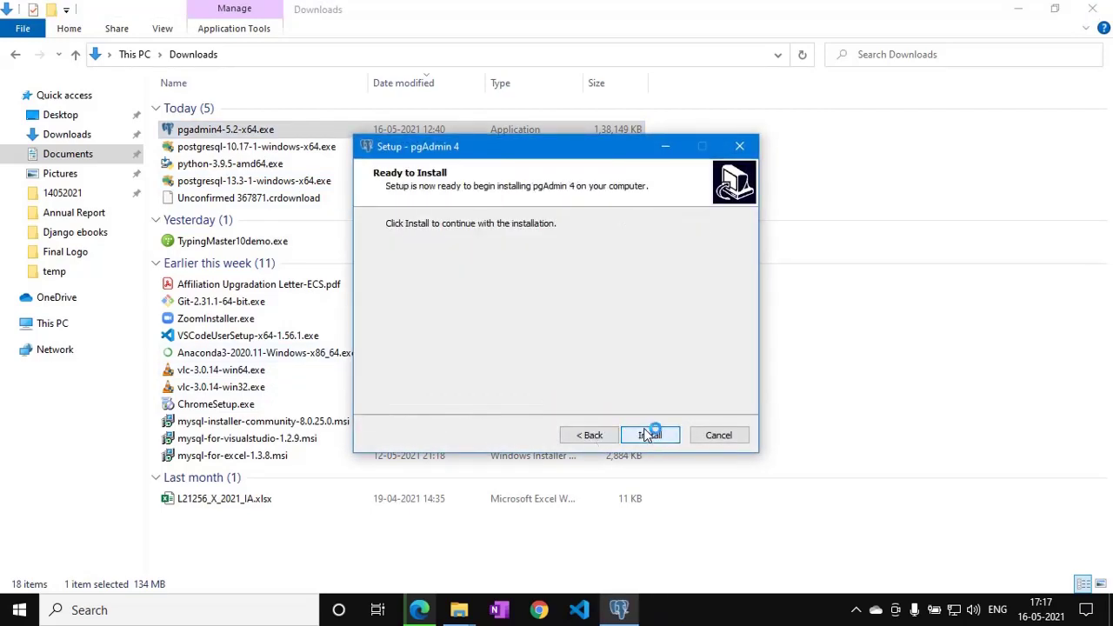
# Cancel the pgAdmin setup and launch the existing pgAdmin 4 v5 from Windows Search.
pyautogui.click(713, 440)
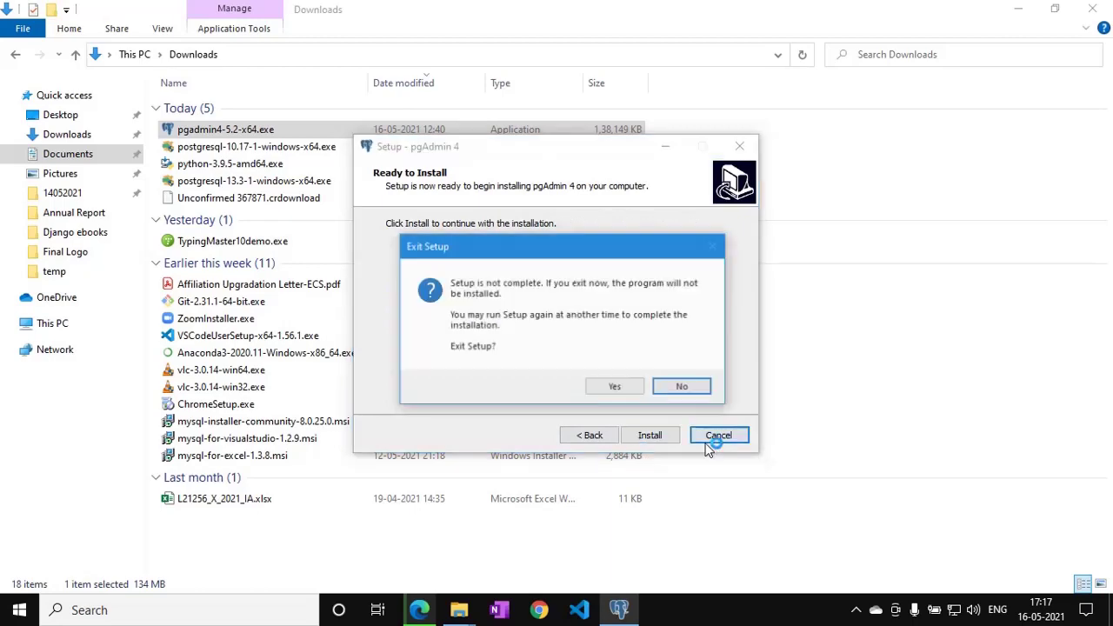
pyautogui.click(615, 386)
pyautogui.click(257, 607)
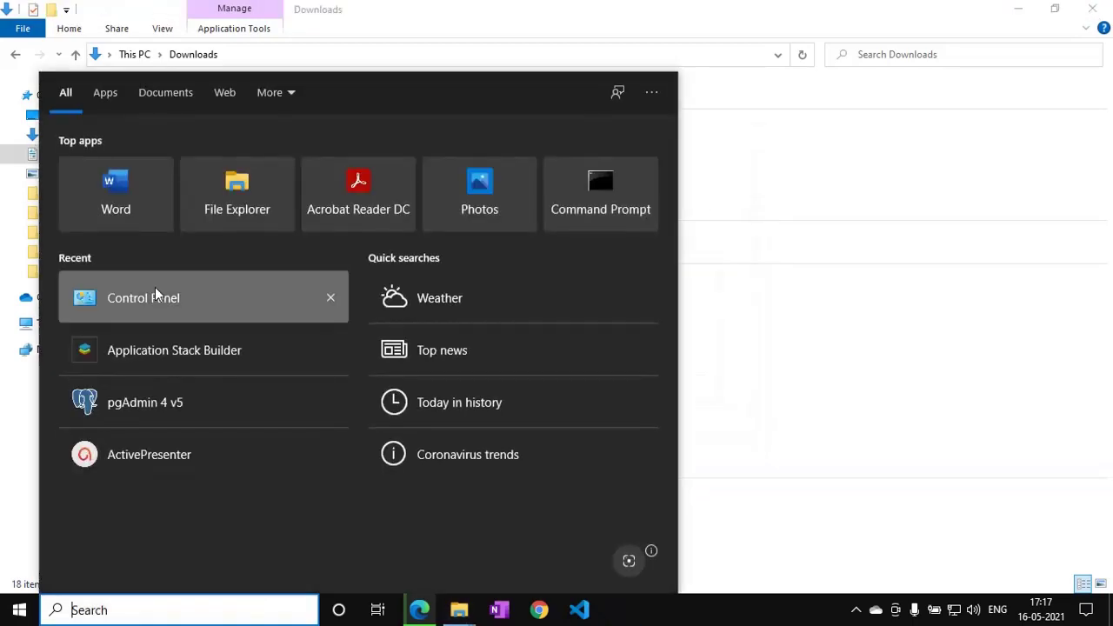
pyautogui.click(158, 401)
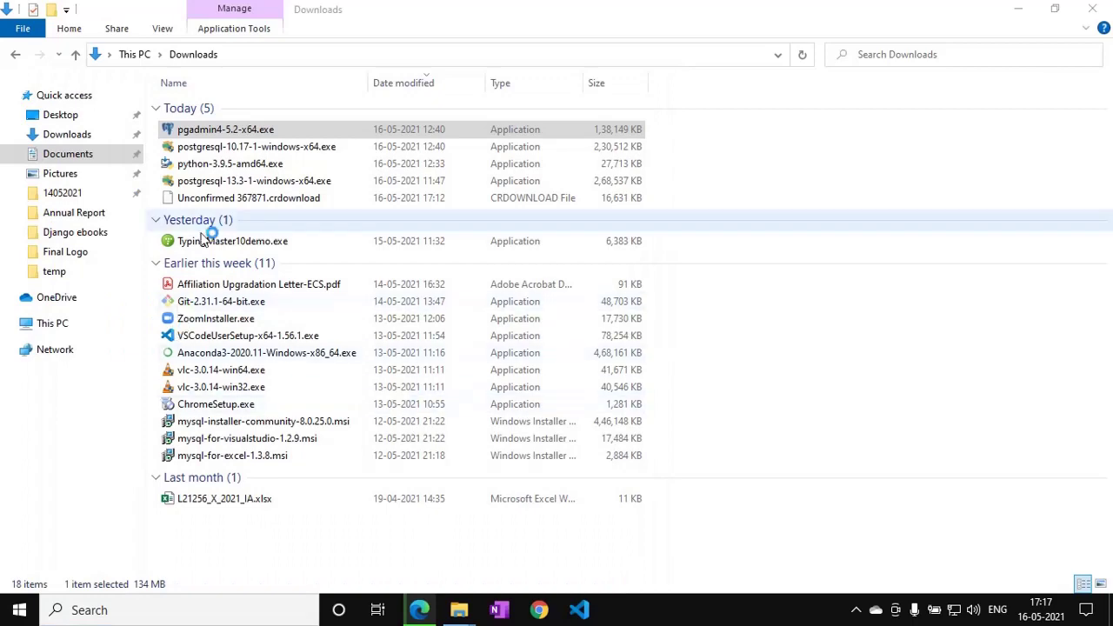
# Minimize File Explorer and wait while pgAdmin 4 v5.2 loads.
pyautogui.click(1019, 9)
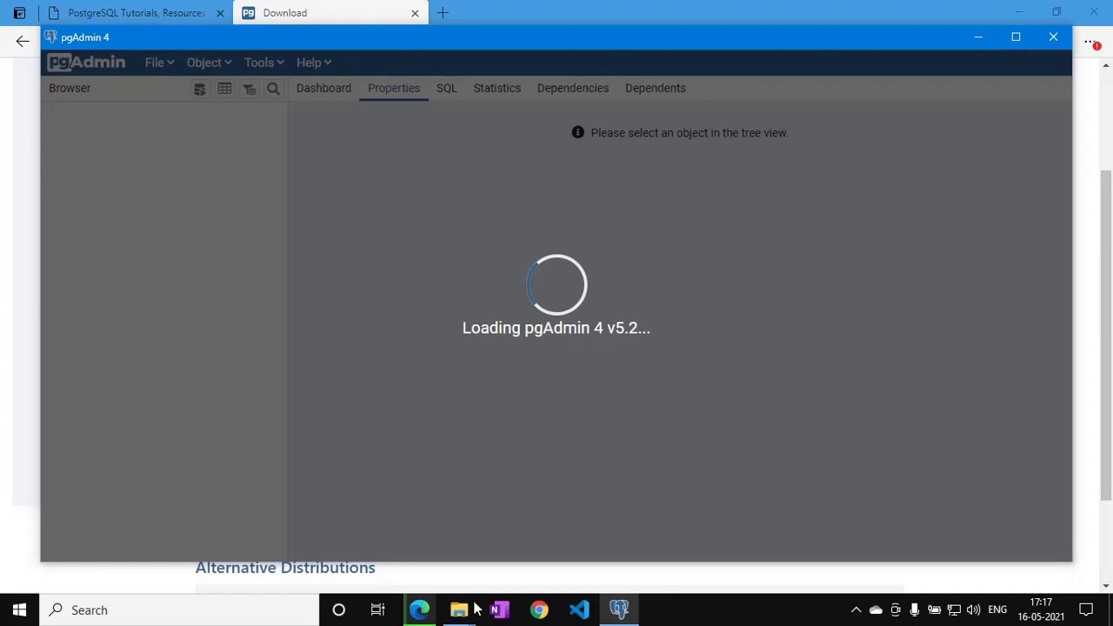
pyautogui.moveTo(476, 611)
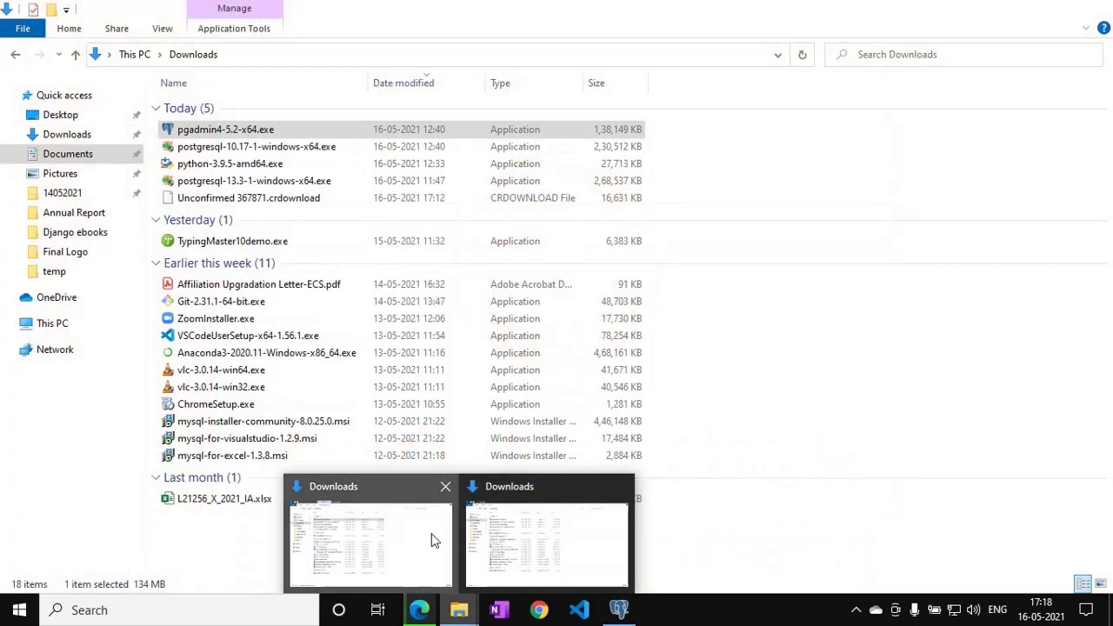
# Open 7YOAv.png from This PC > CodigoMantra (F:) > temp, then return to pgAdmin 4.
pyautogui.click(448, 541)
pyautogui.click(35, 325)
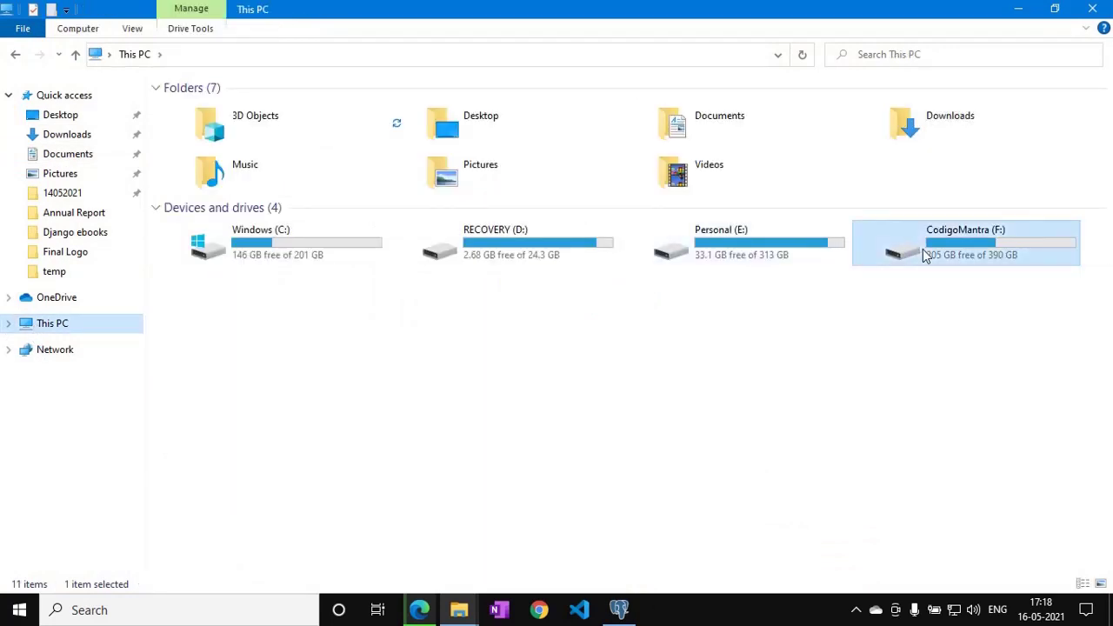
pyautogui.doubleClick(925, 250)
pyautogui.doubleClick(220, 242)
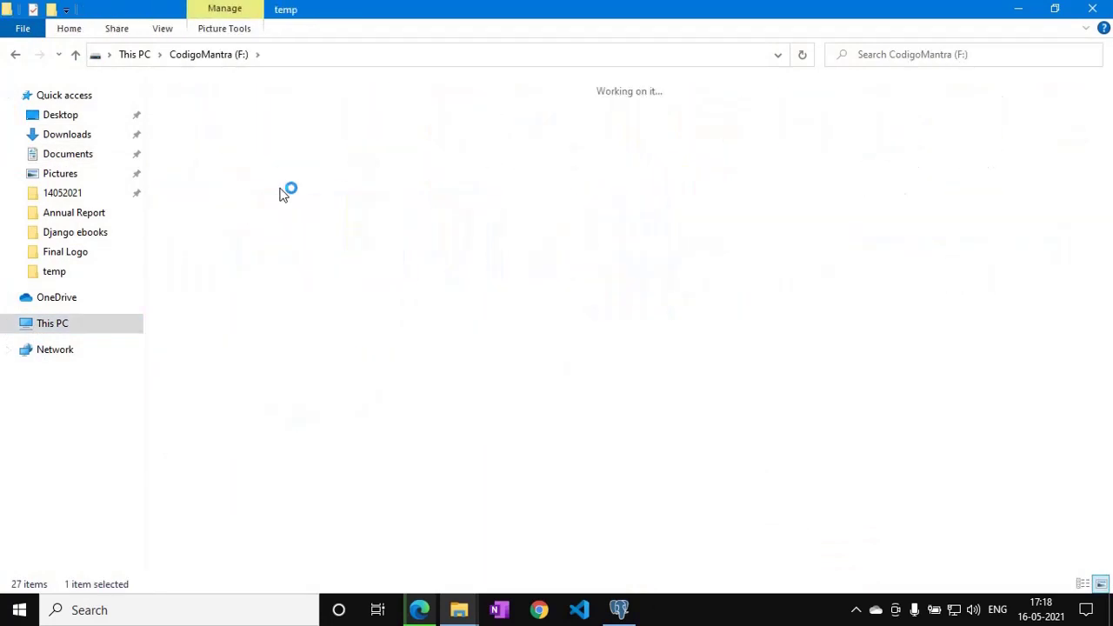
pyautogui.click(197, 149)
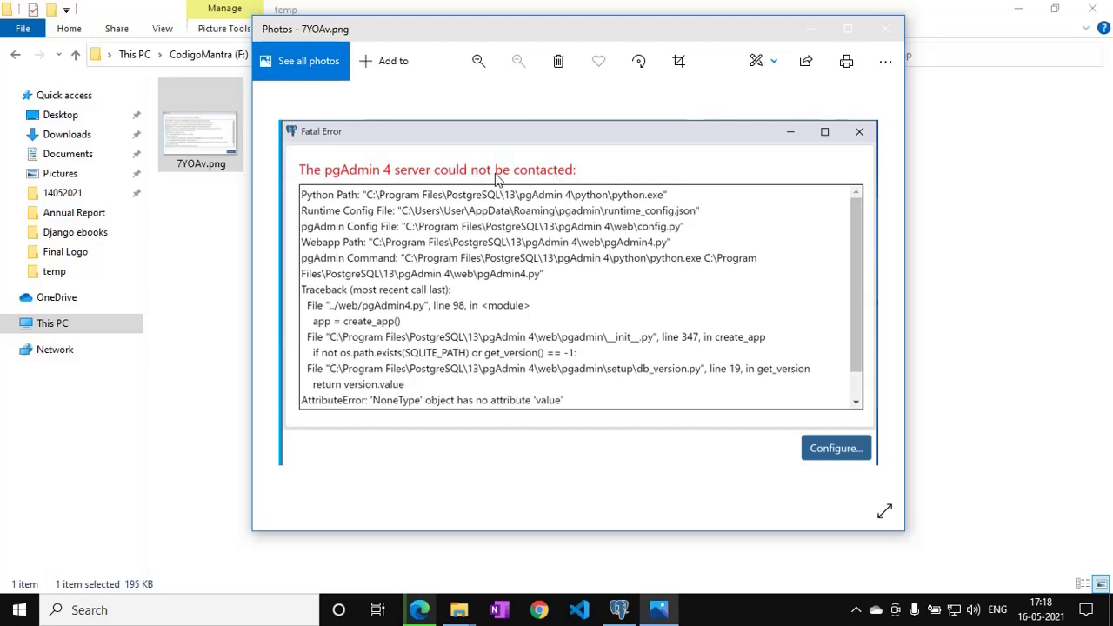
pyautogui.click(621, 612)
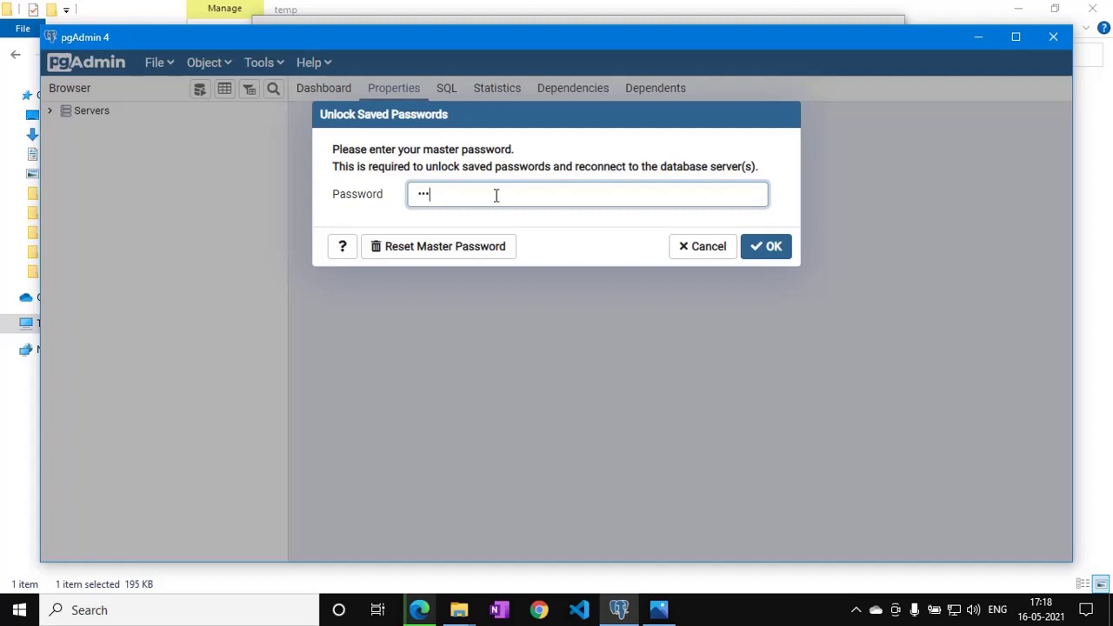
# Submit the master password, expand Servers, and connect to PostgreSQL 10 to list its databases and roles.
pyautogui.click(768, 246)
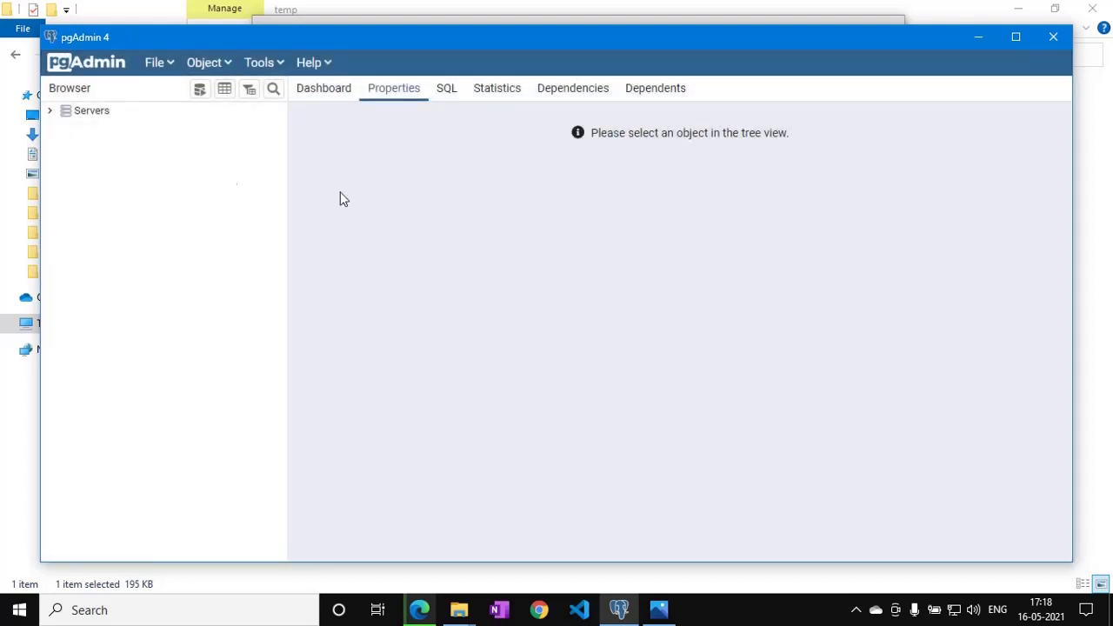
pyautogui.click(57, 115)
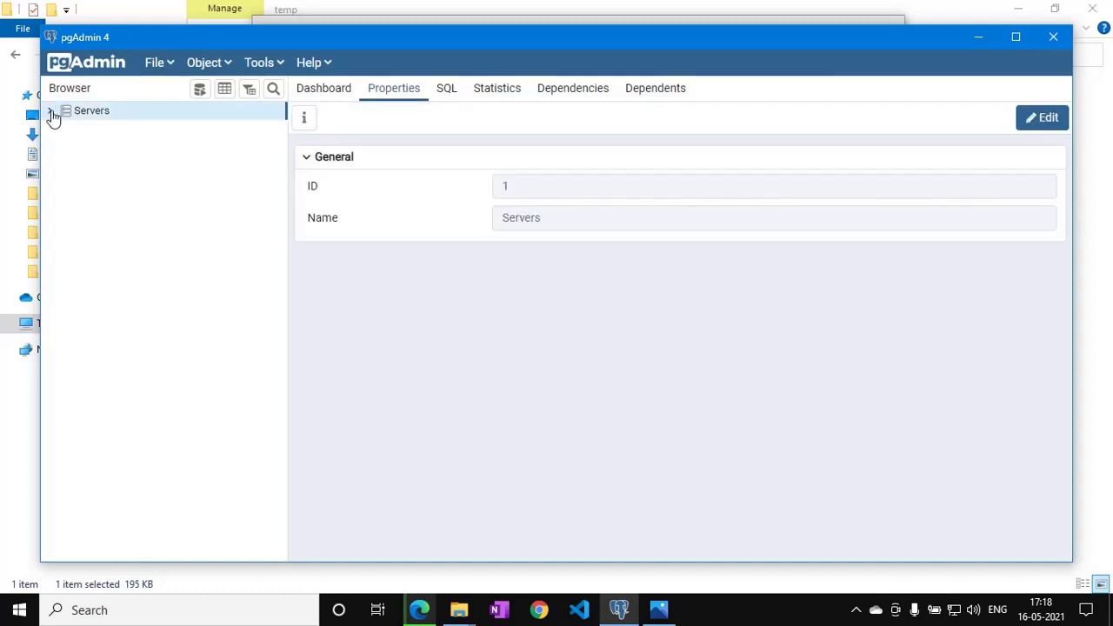
pyautogui.click(51, 114)
pyautogui.click(67, 128)
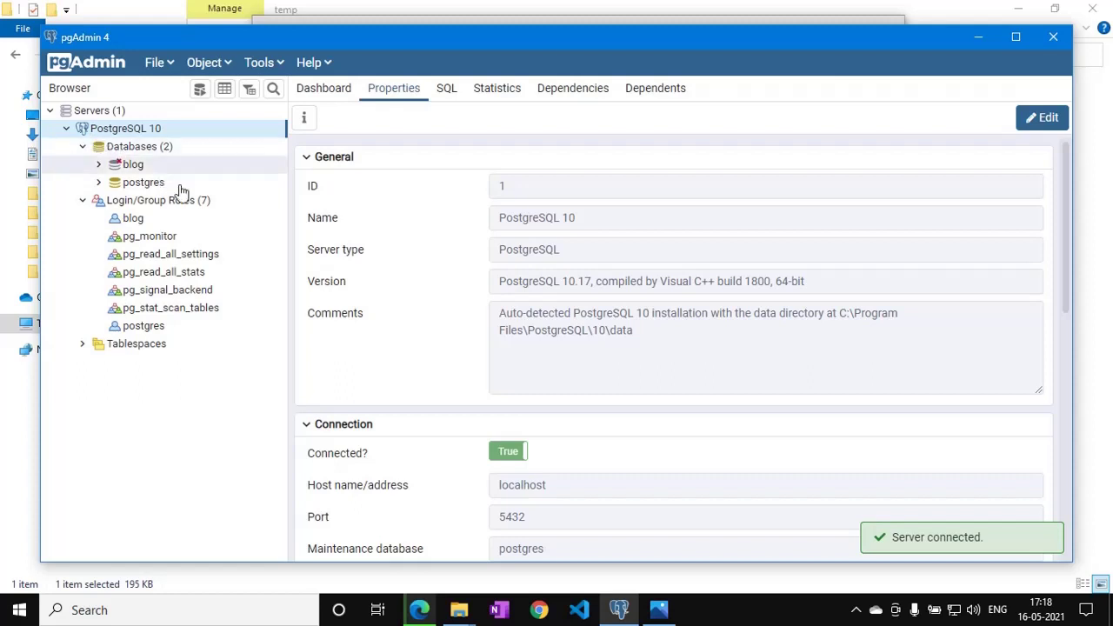
pyautogui.click(857, 611)
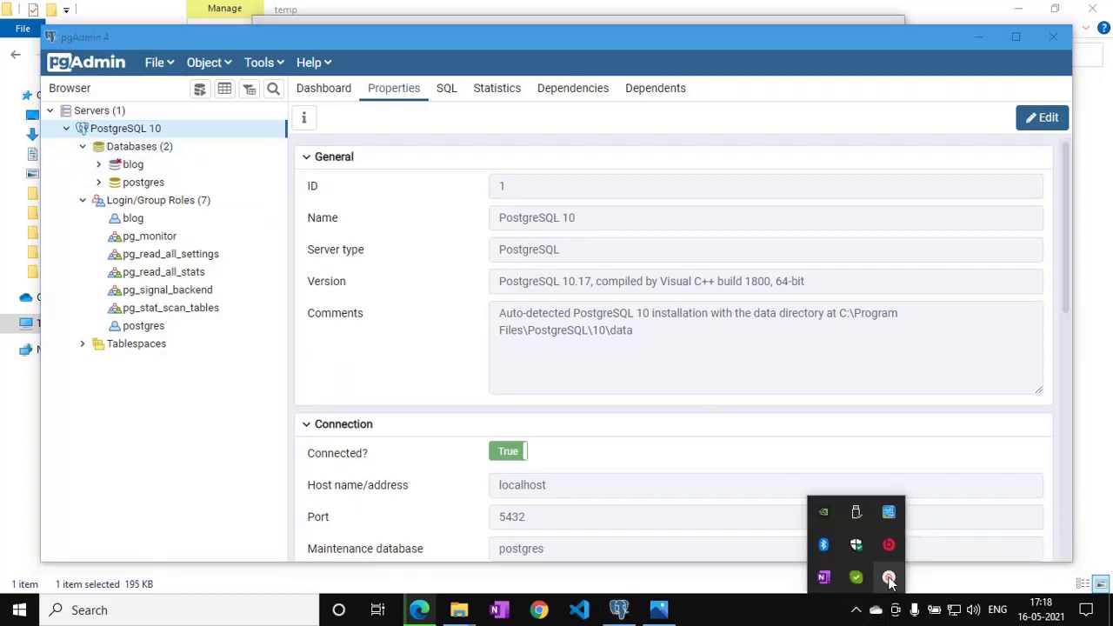